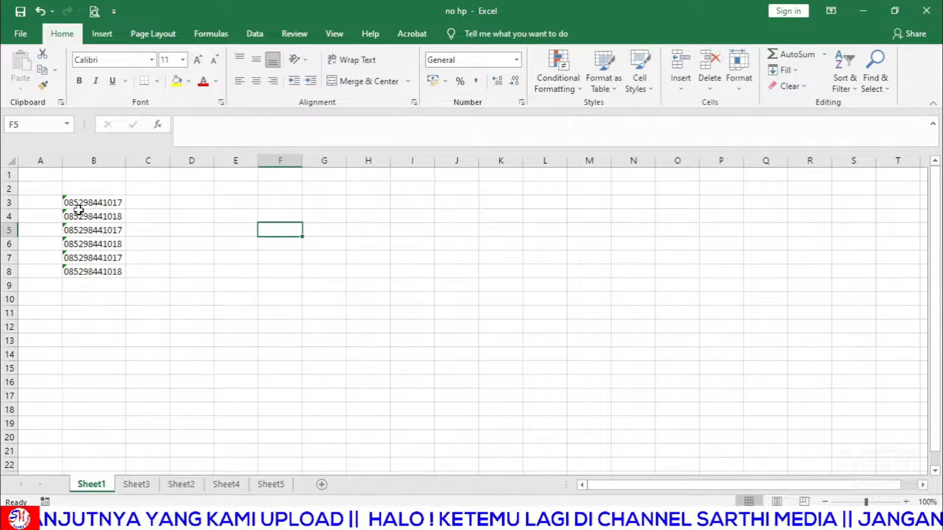
- Widen column C beside the list of phone numbers on Sheet1
left_click(79, 273)
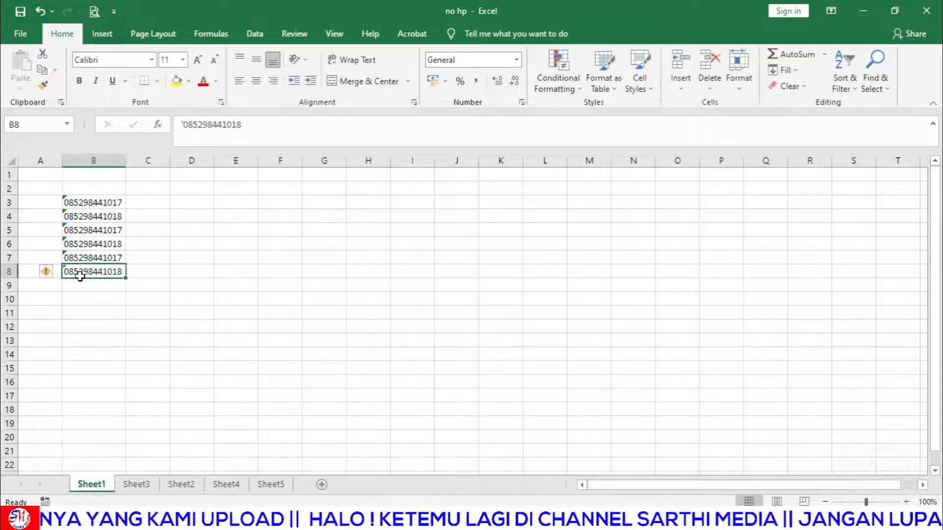
left_click(81, 198)
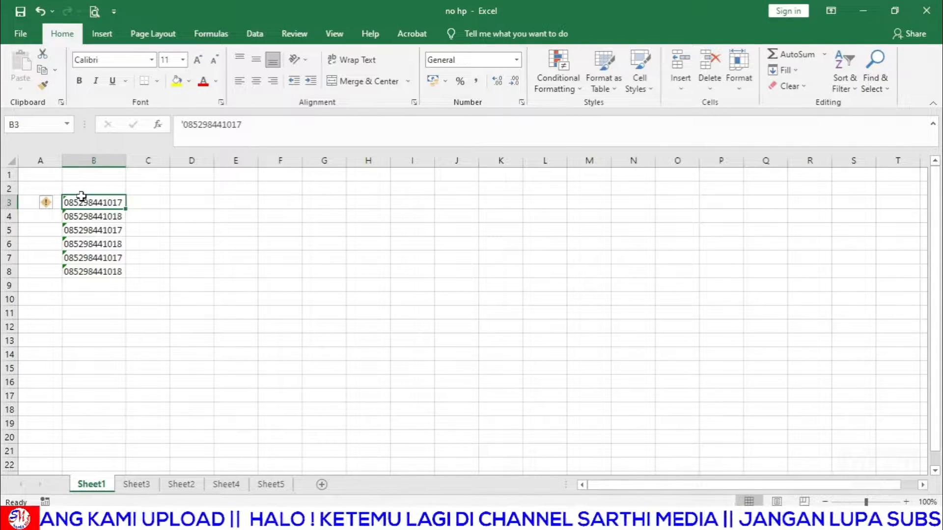
left_click_drag(81, 197, 101, 265)
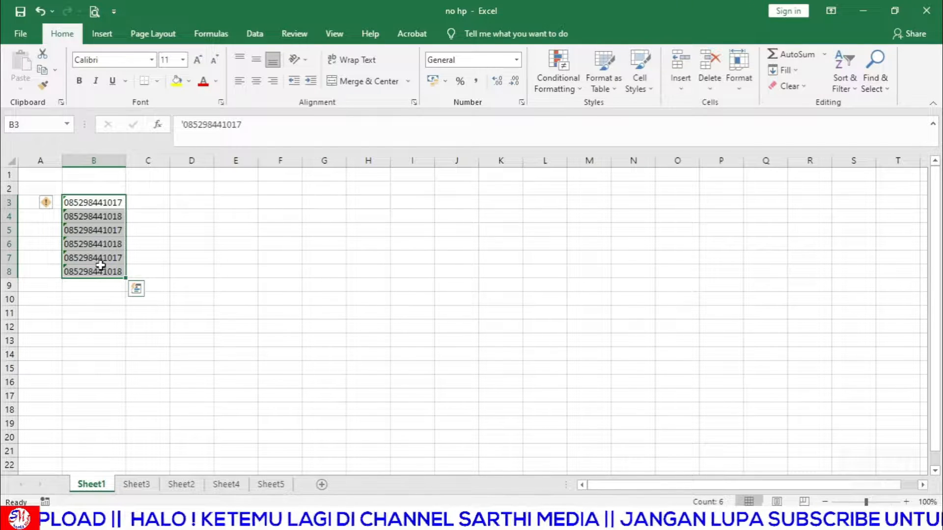
left_click_drag(173, 170, 239, 189)
left_click_drag(168, 160, 265, 182)
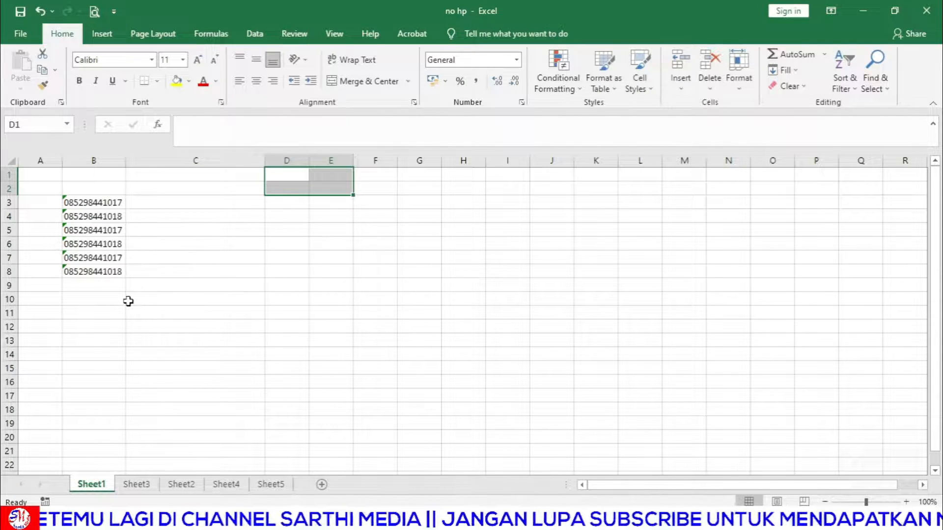
- Look at the phone numbers on Sheet3 and return to Sheet1
left_click(112, 302)
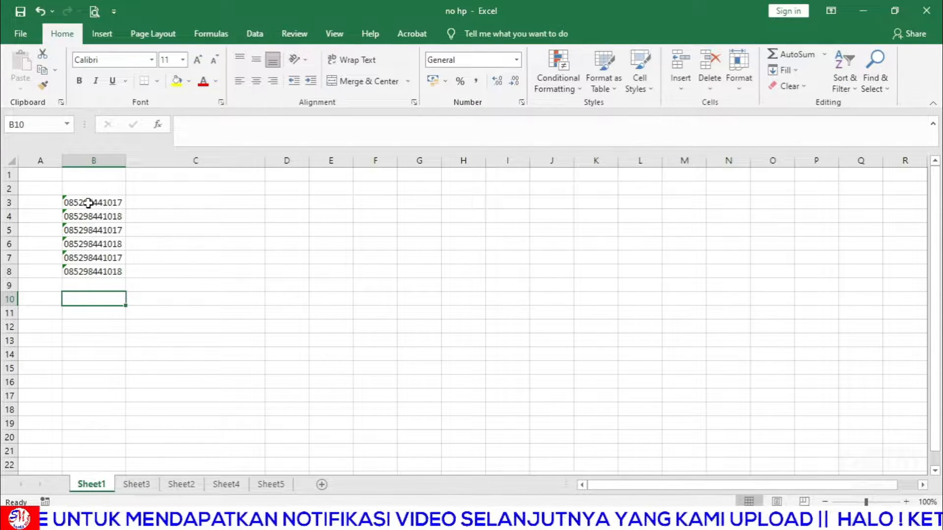
left_click(140, 484)
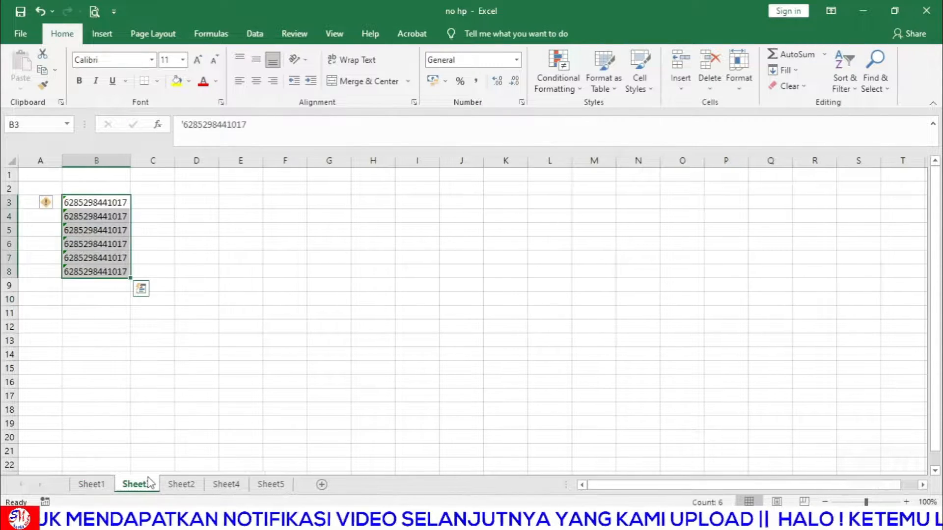
left_click(98, 484)
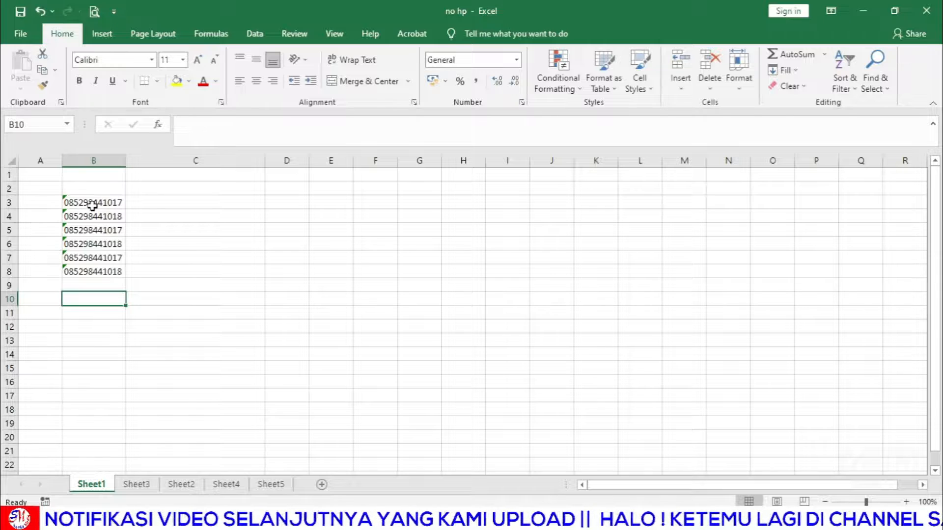
left_click(165, 204)
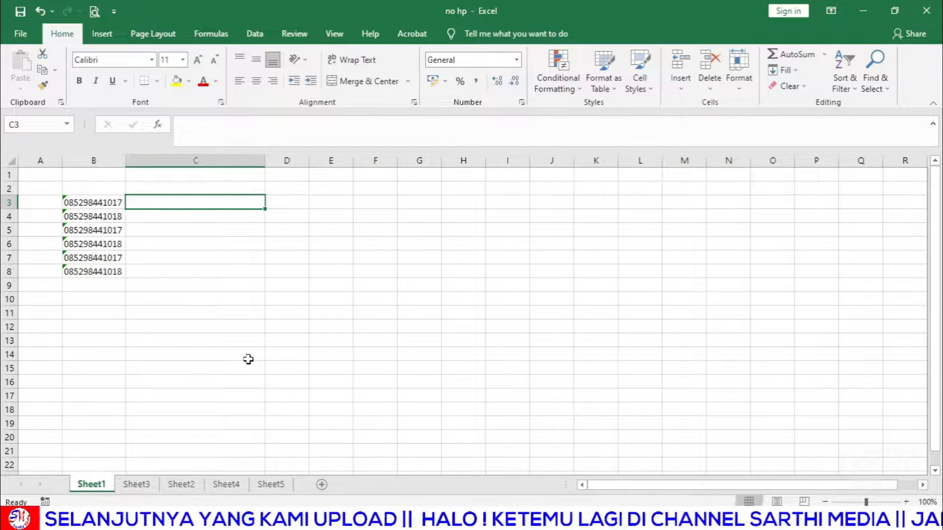
type("=")
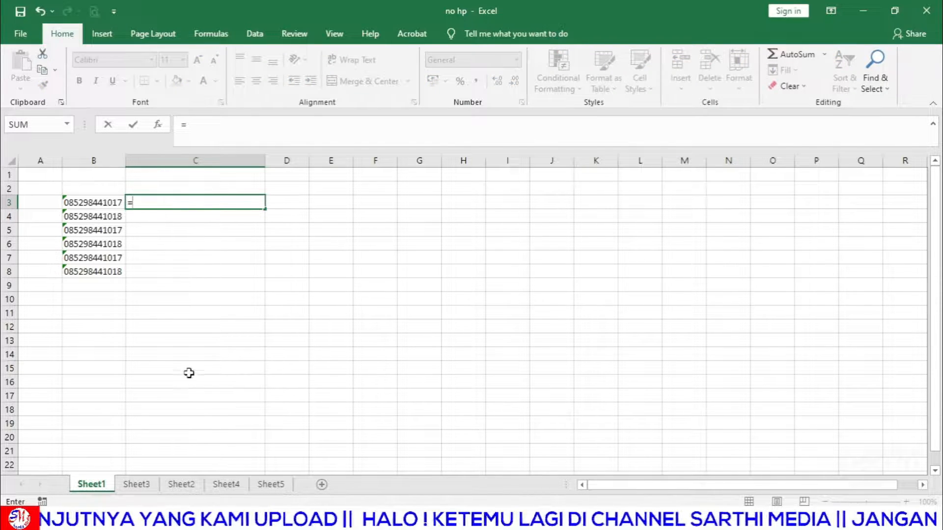
left_click(277, 286)
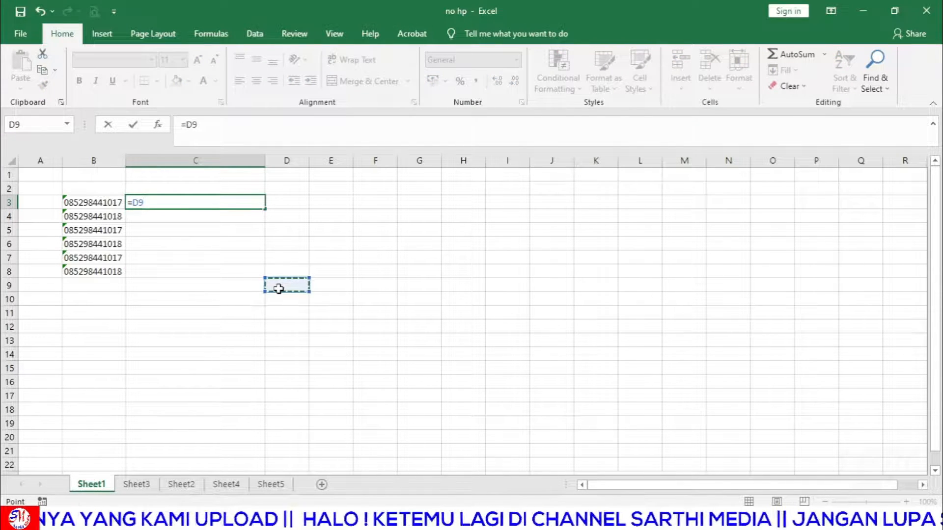
key("Escape")
- Fit column B's width to its phone numbers
scroll(207, 256, "up", 3)
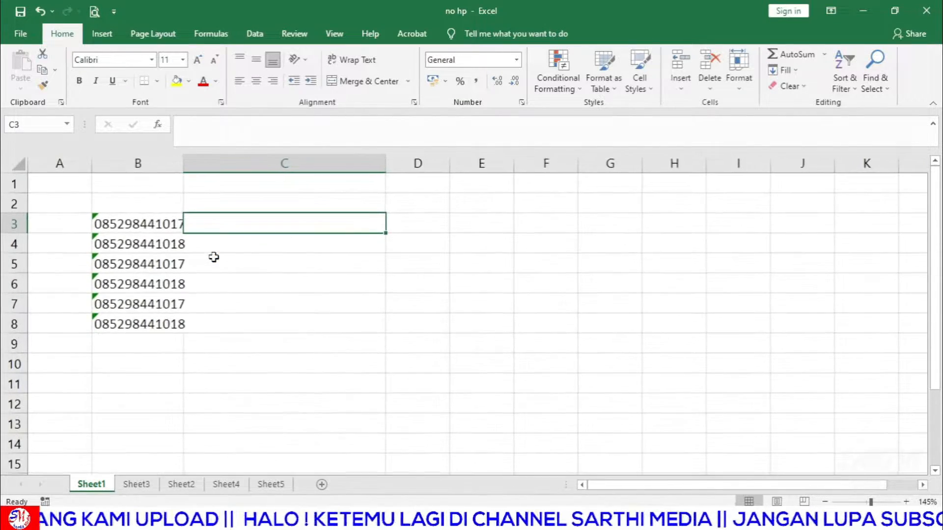
double_click(181, 158)
- Enter the formula =REPLACE(B3;1;1;"+62") in cell C3 to swap the leading zero for the country code
type("=")
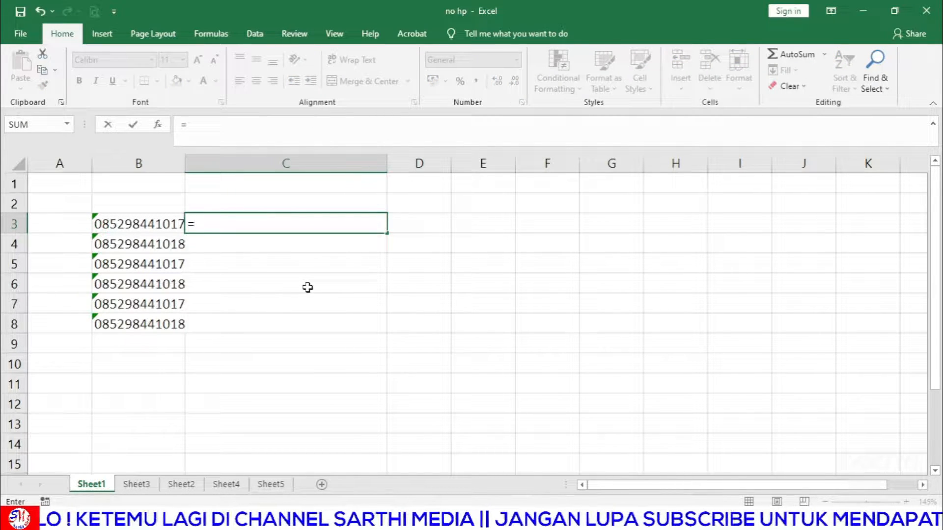
type("RE")
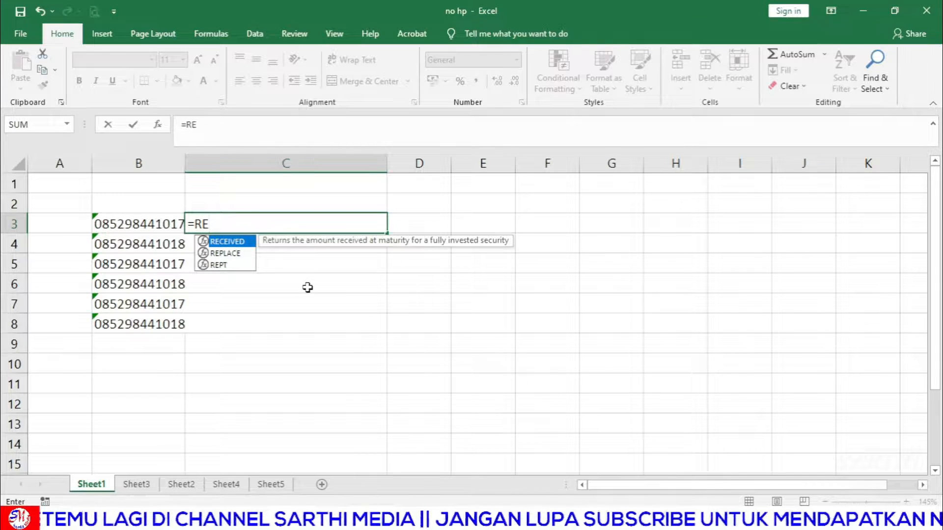
double_click(239, 256)
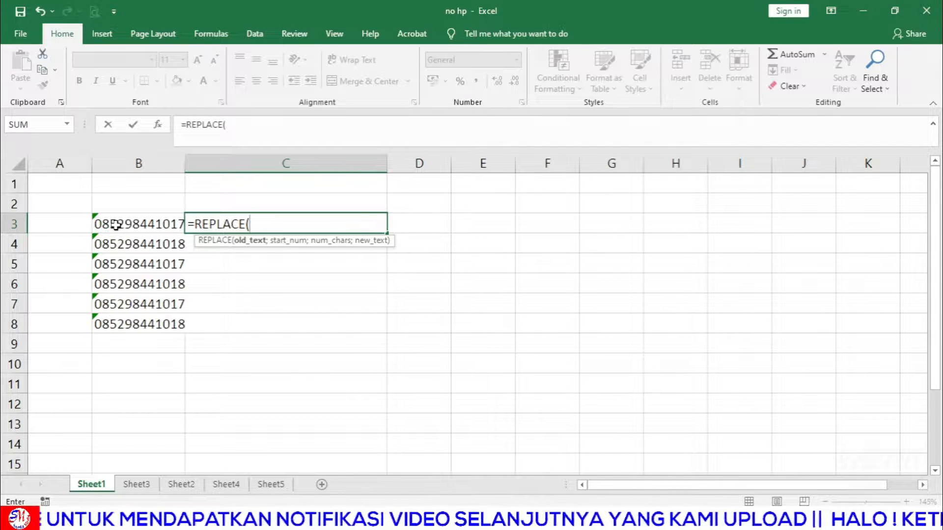
left_click(116, 225)
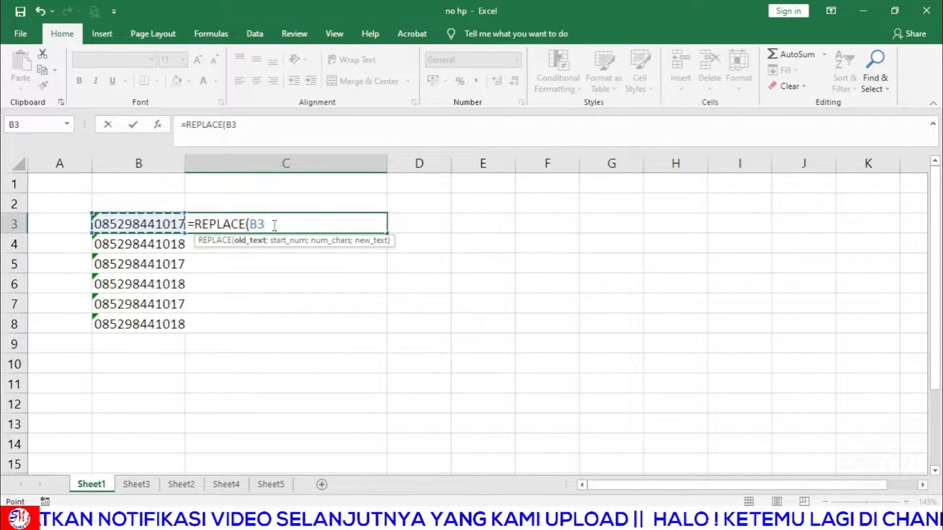
type(";")
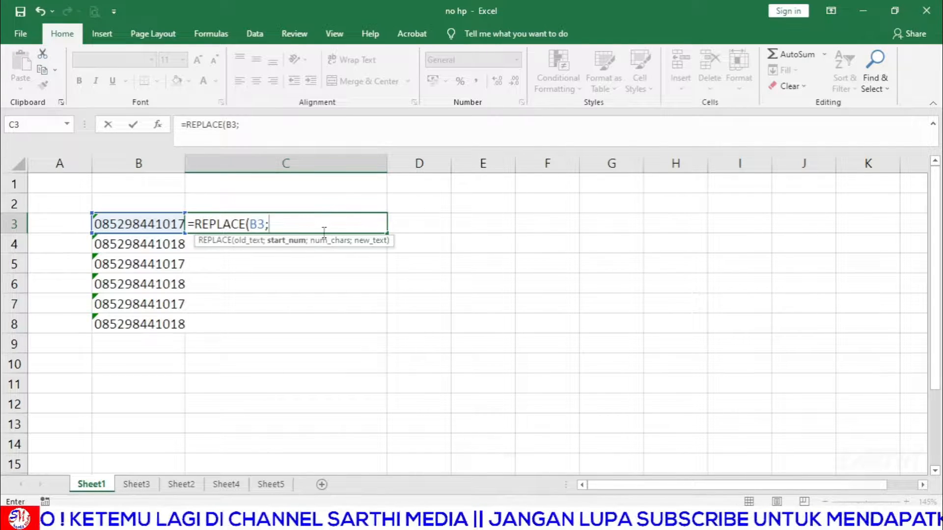
type("1")
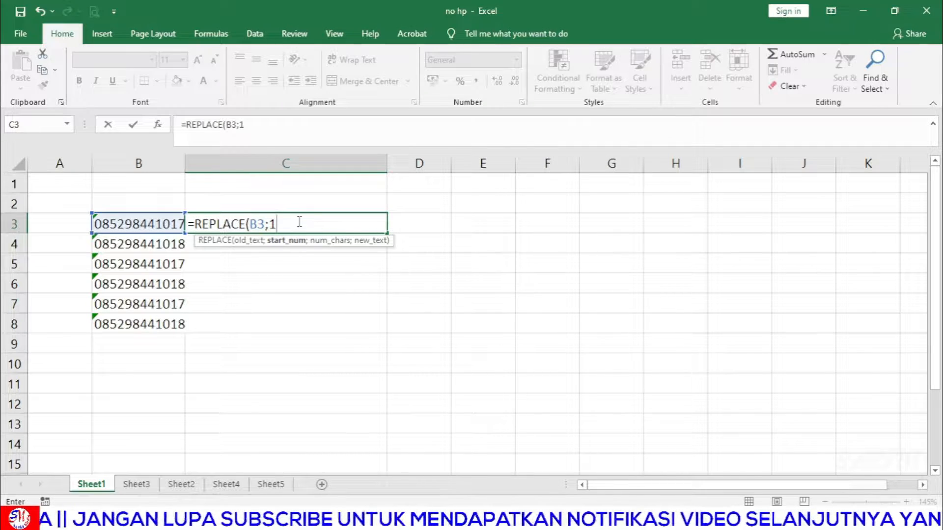
type(";")
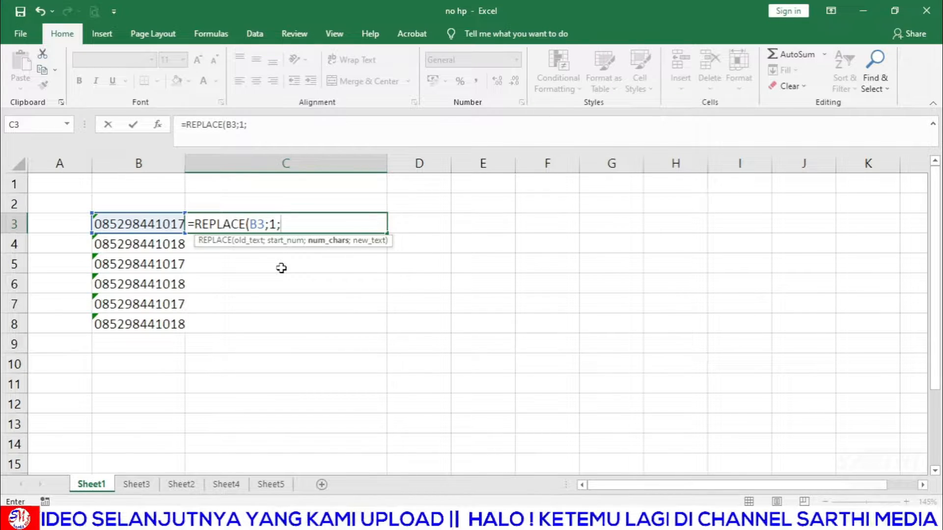
type("1")
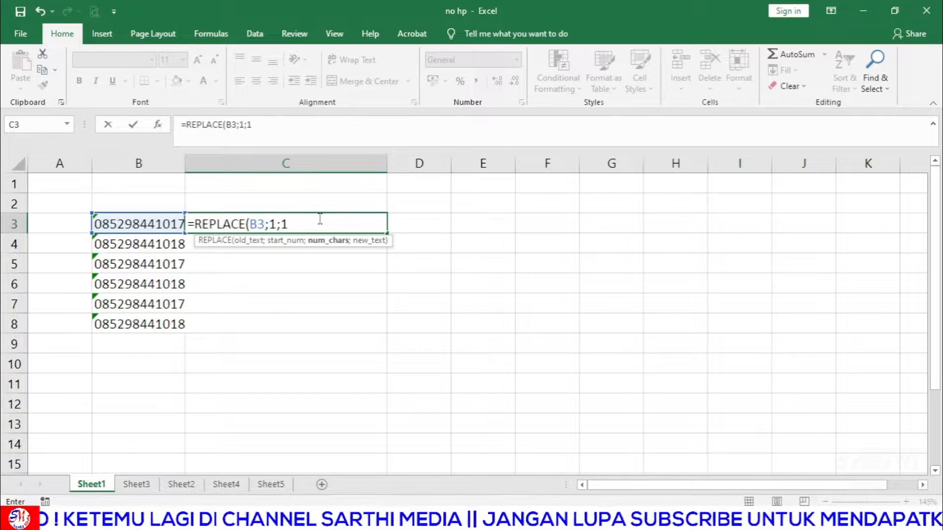
type(";")
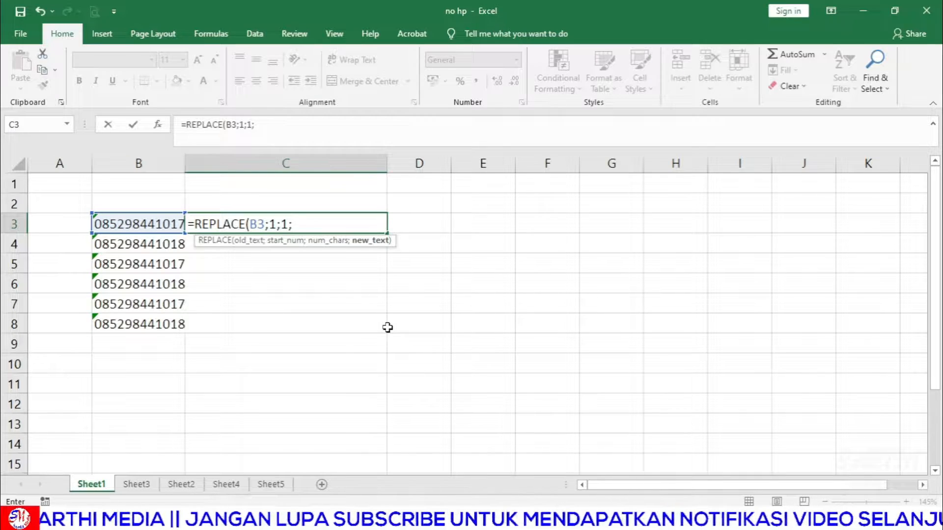
type("\"")
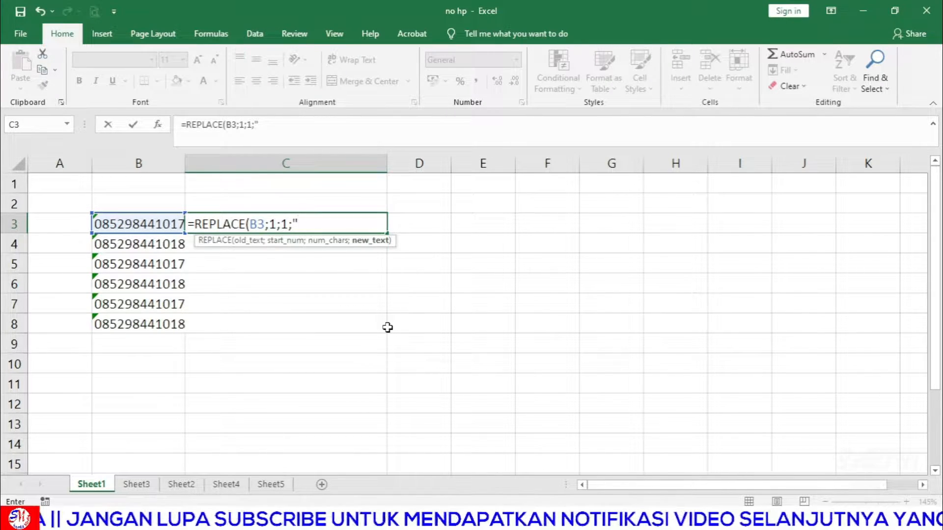
type("+62")
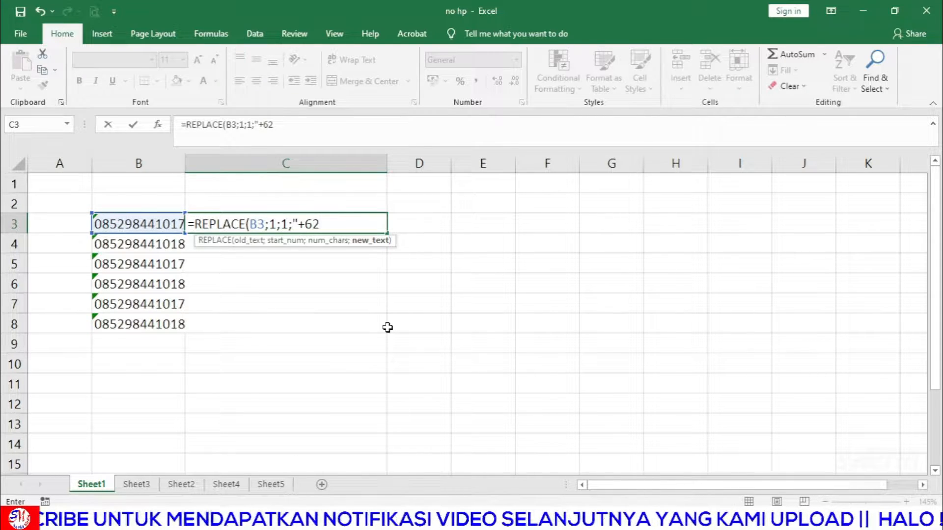
type("\"")
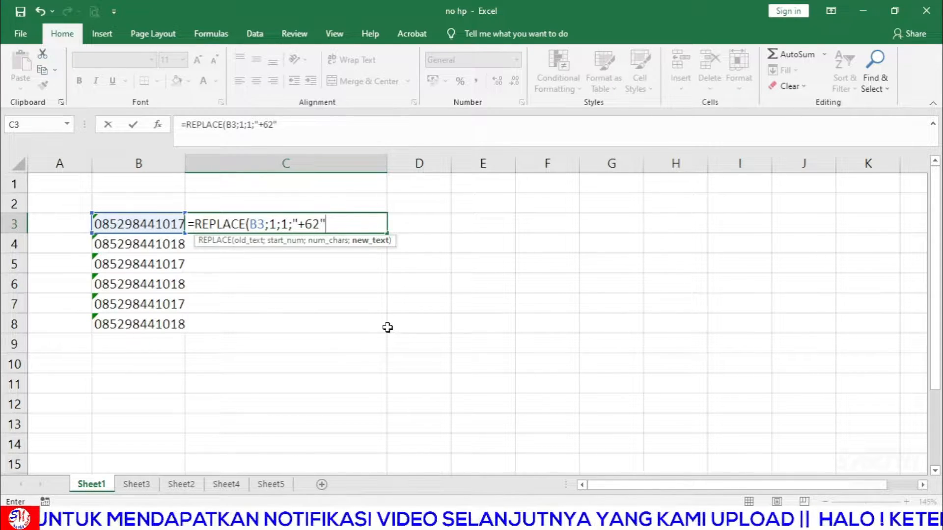
type(")")
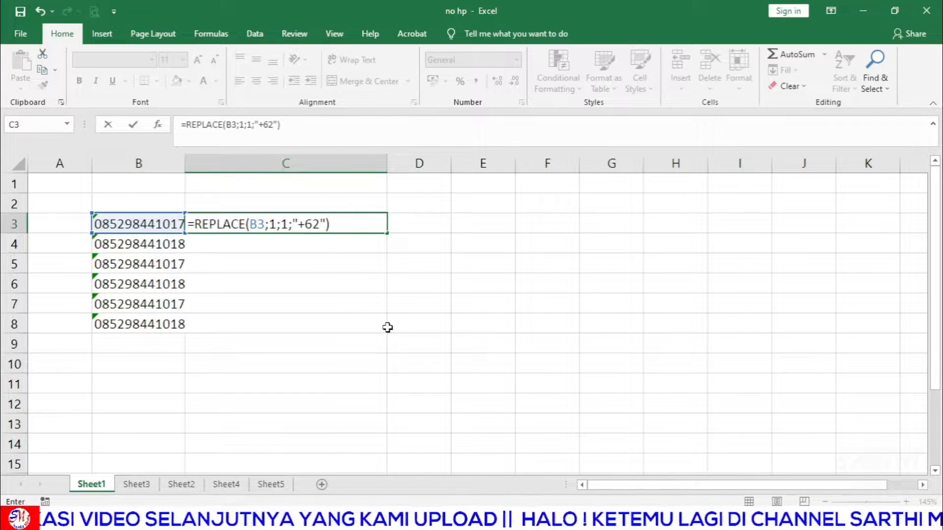
key("Return")
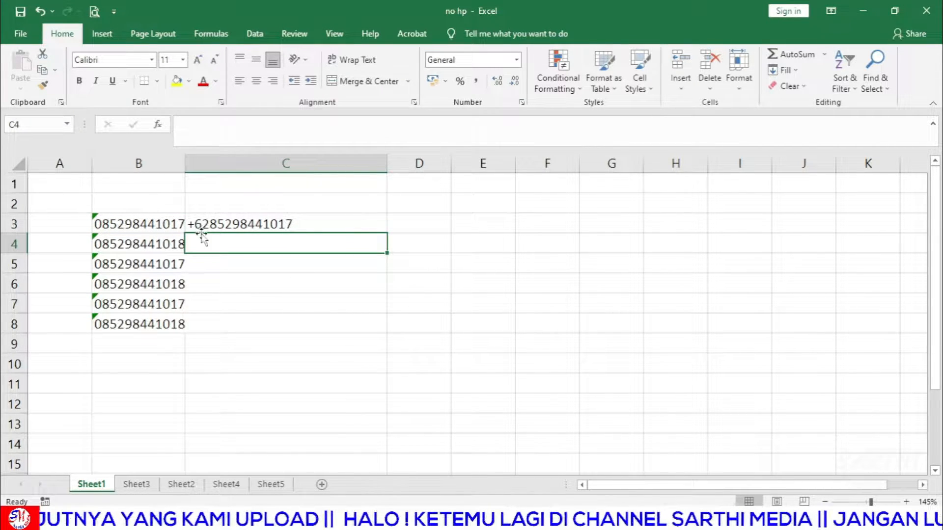
- Fill C3's formula down to C8 and undo that fill
left_click(234, 226)
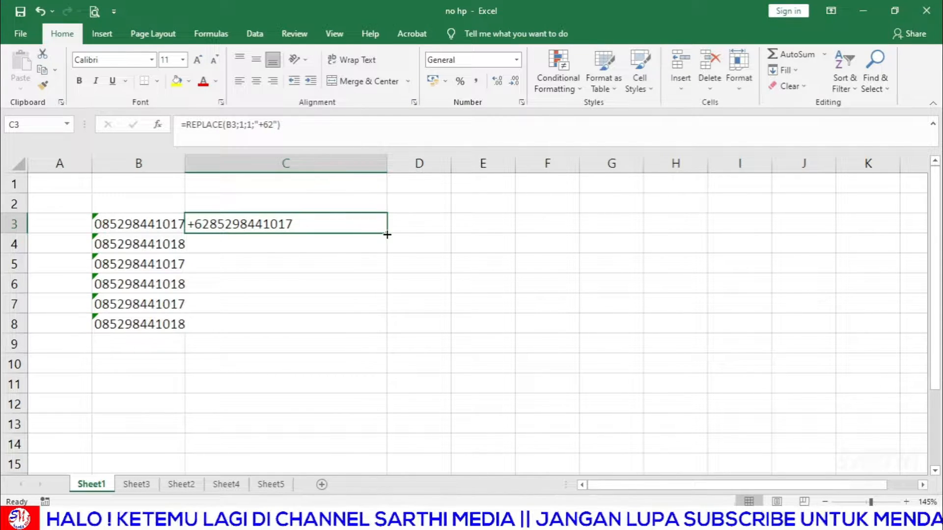
left_click_drag(387, 234, 375, 334)
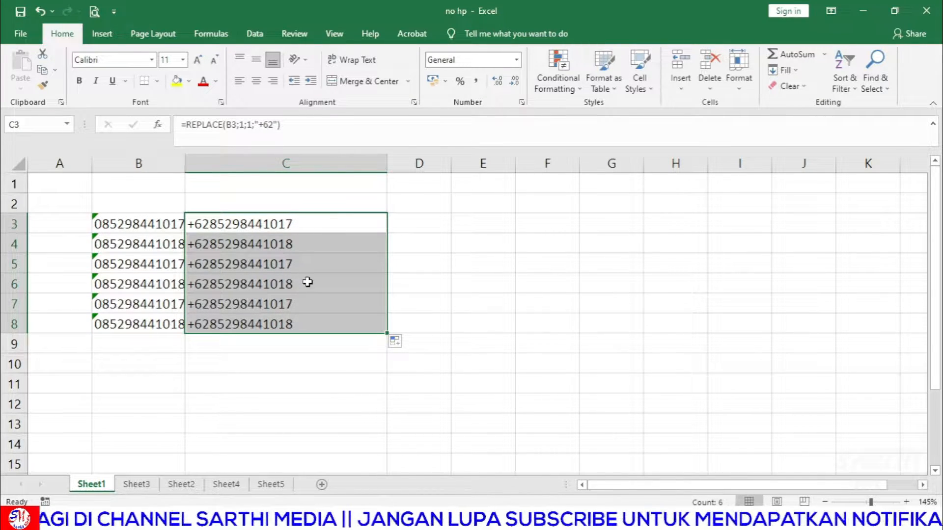
key("ctrl+z")
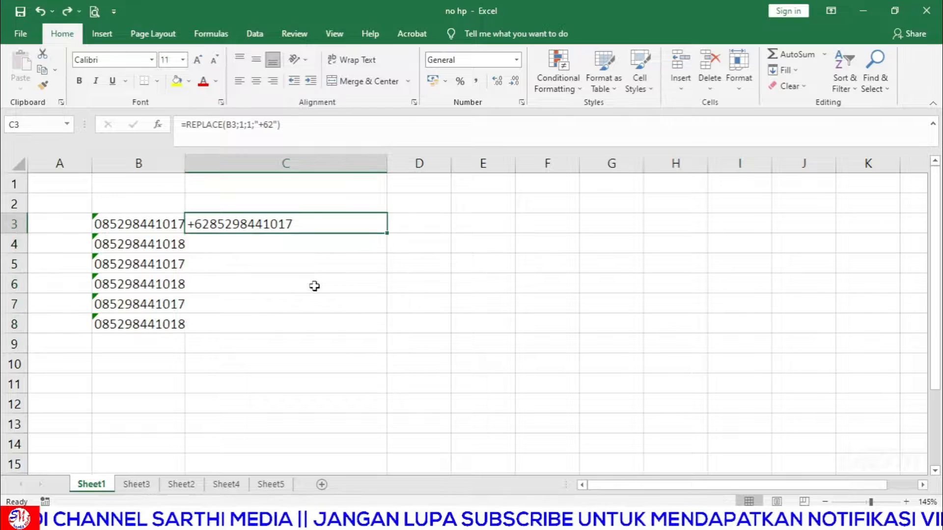
- Fill the REPLACE formula from C3 down through C8 and select the converted numbers
double_click(388, 233)
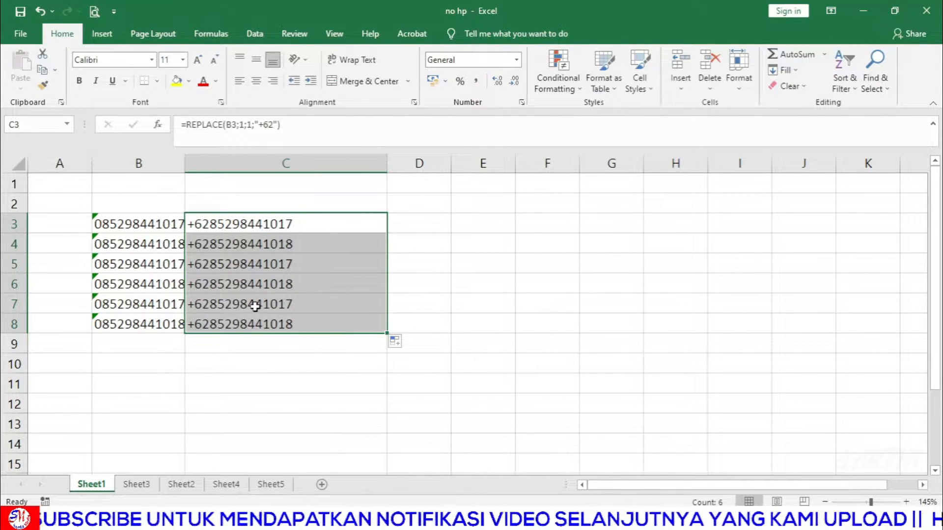
left_click(216, 229)
left_click_drag(216, 228, 246, 329)
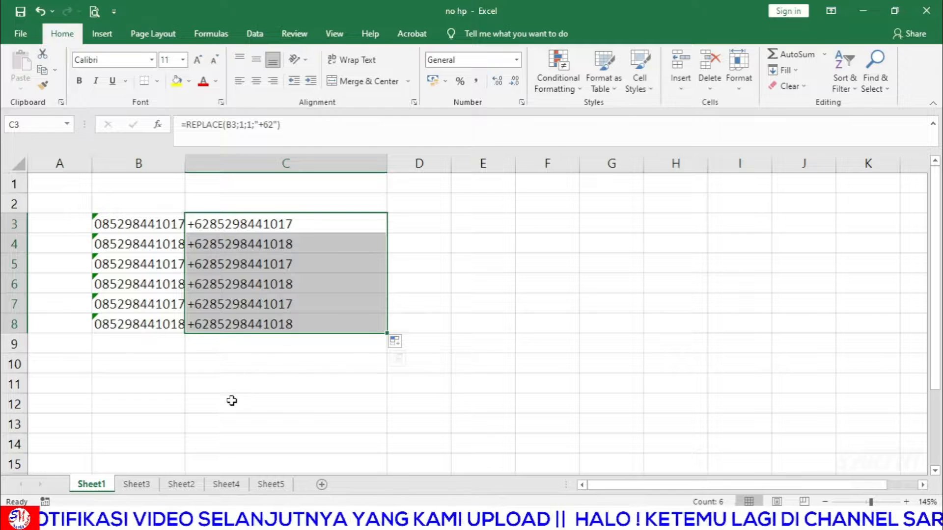
- Widen columns B and C on Sheet3 and select cell C3 beside the first phone number
left_click(145, 483)
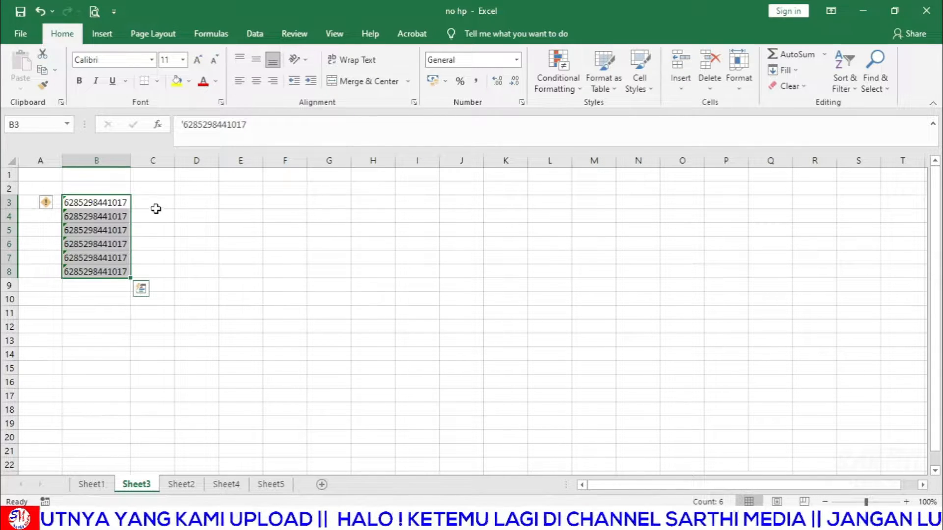
left_click_drag(131, 155, 144, 161)
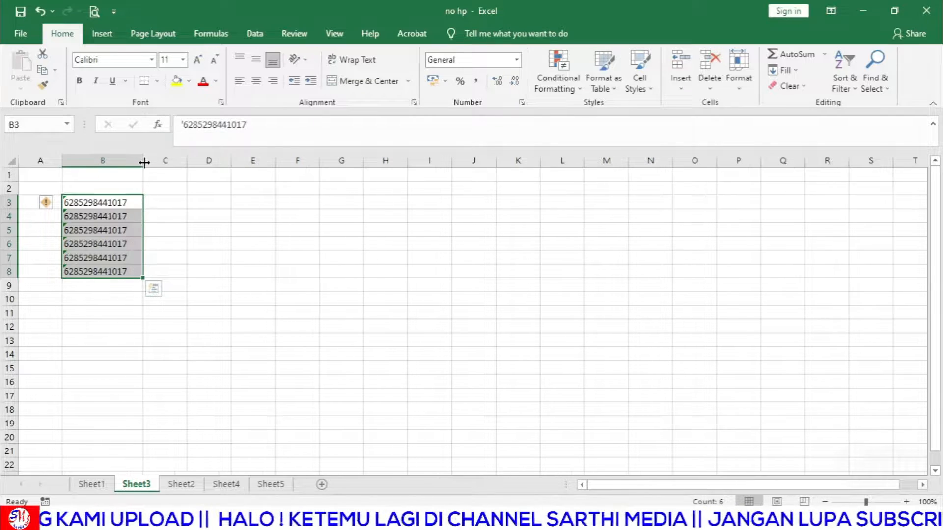
scroll(148, 210, "up", 3)
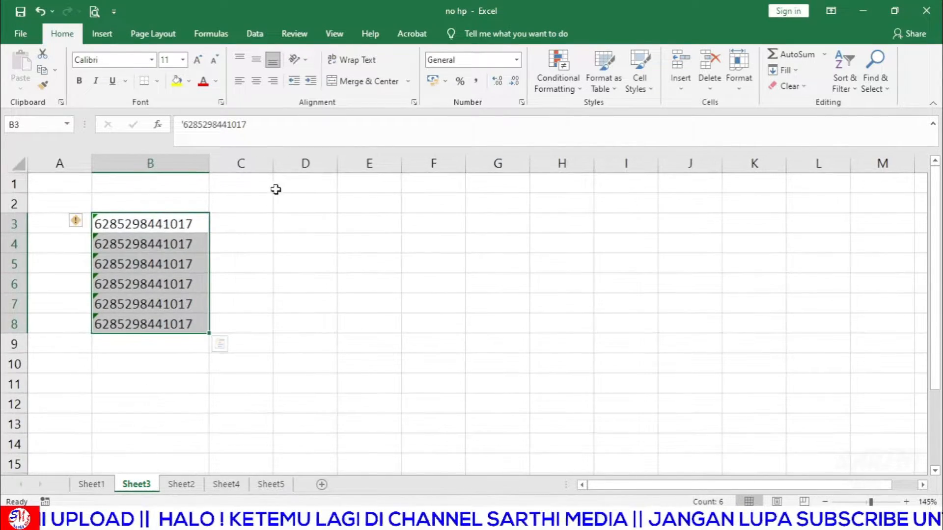
left_click_drag(274, 157, 344, 183)
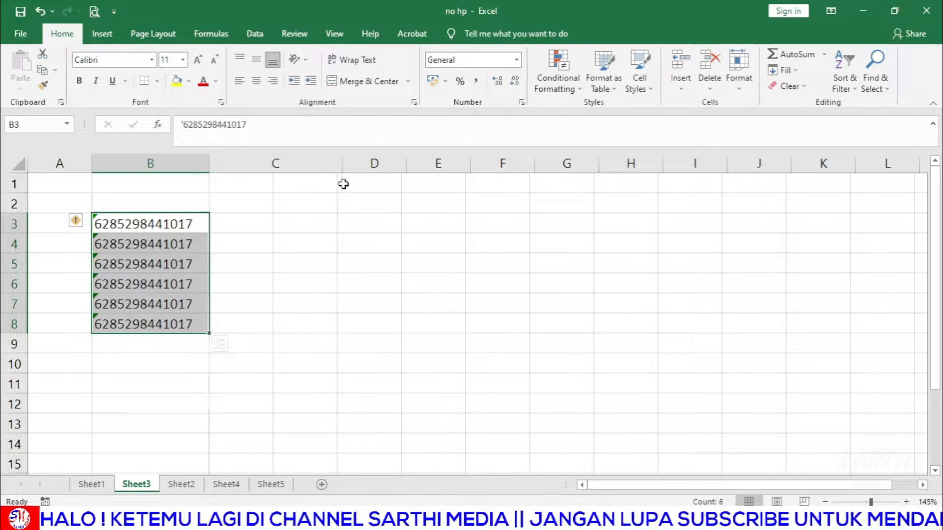
left_click(271, 226)
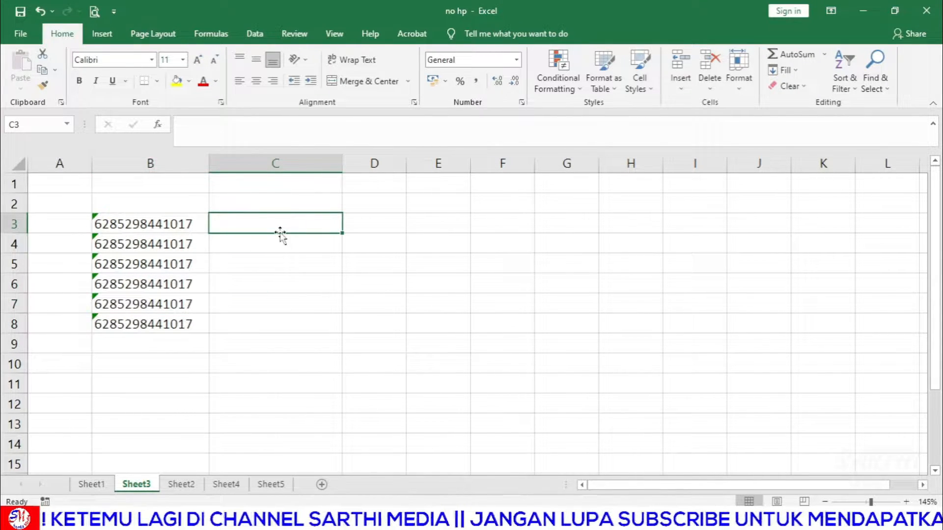
- Enter the formula =REPLACE(B3;1;2;"0") in cell C3 of Sheet3 to swap the 62 prefix for a leading zero
type("=")
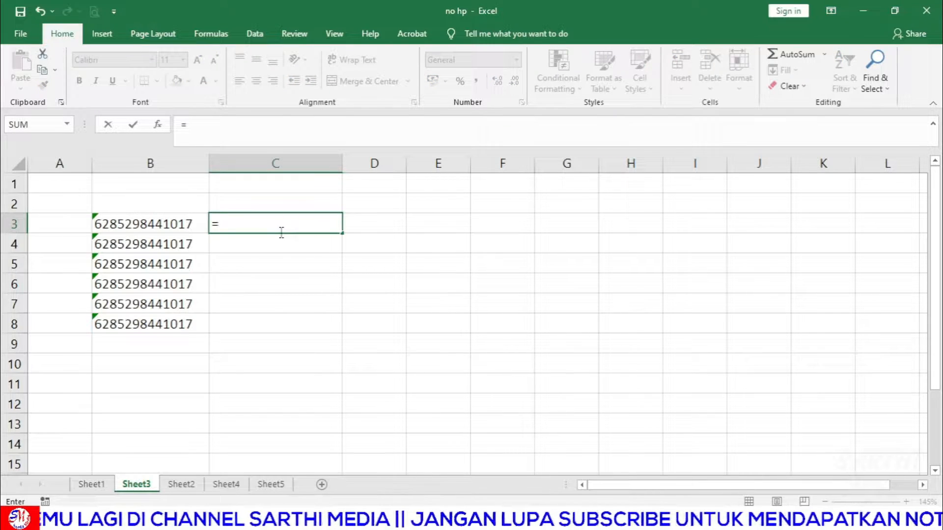
type("R")
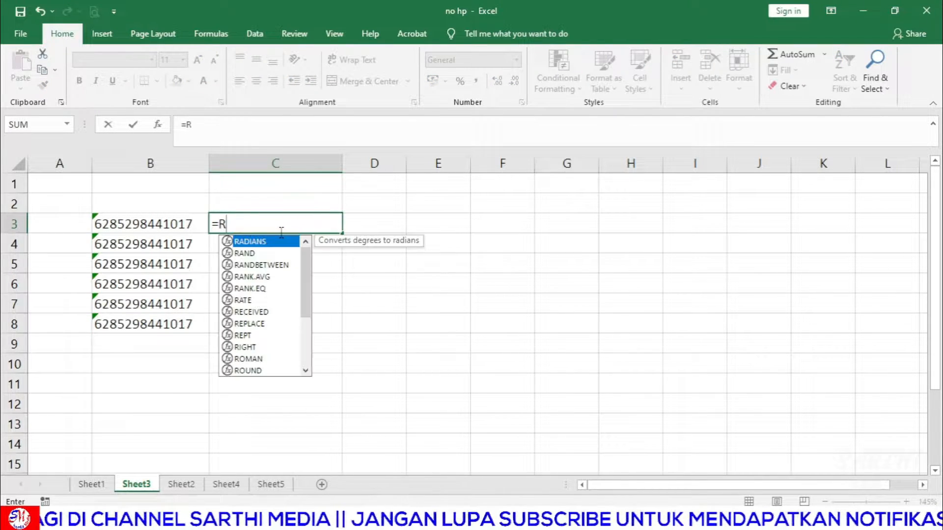
type("EP")
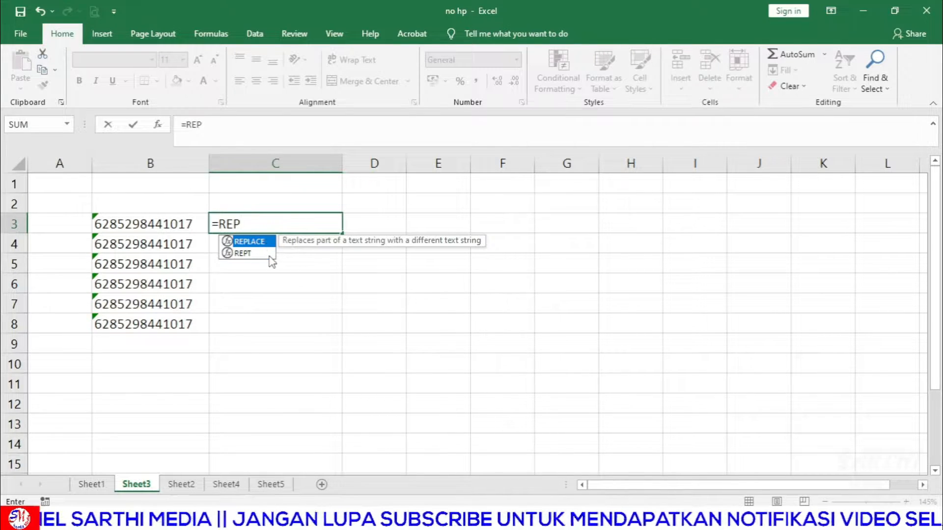
double_click(269, 243)
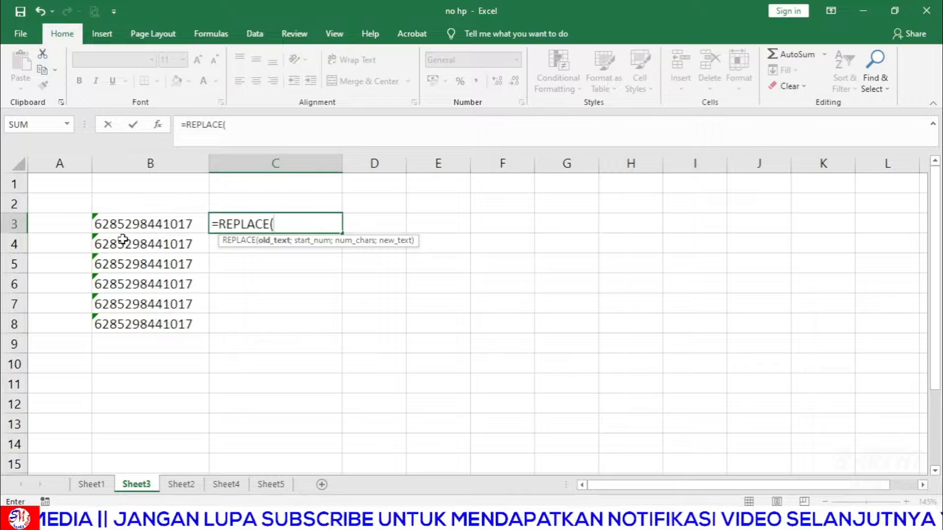
type("1")
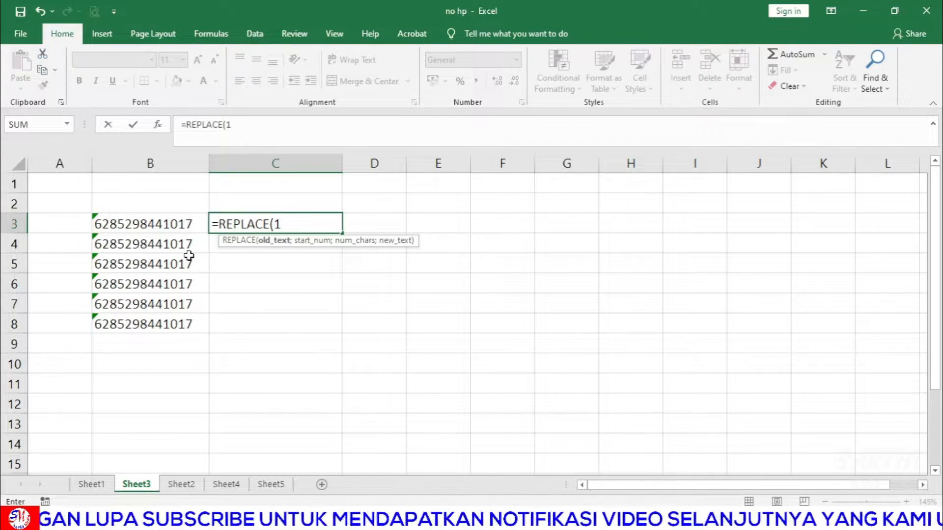
key("BackSpace")
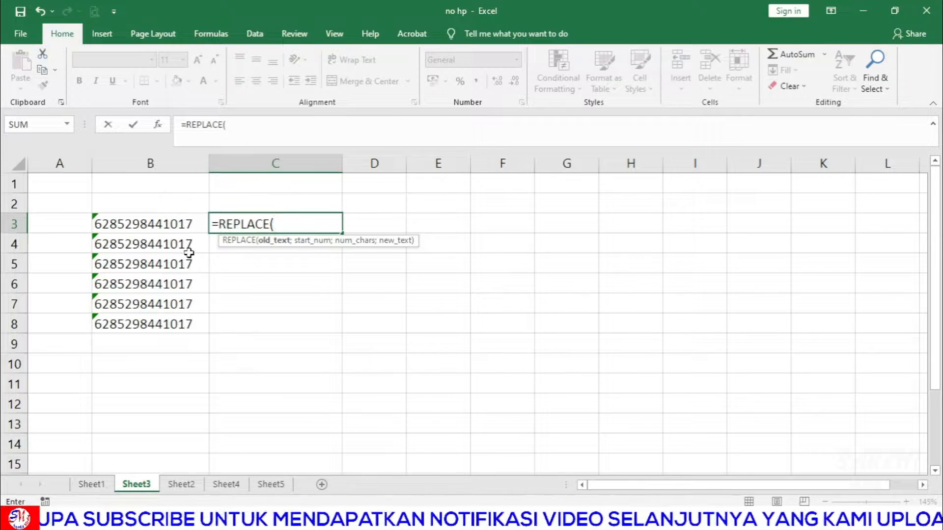
left_click(167, 225)
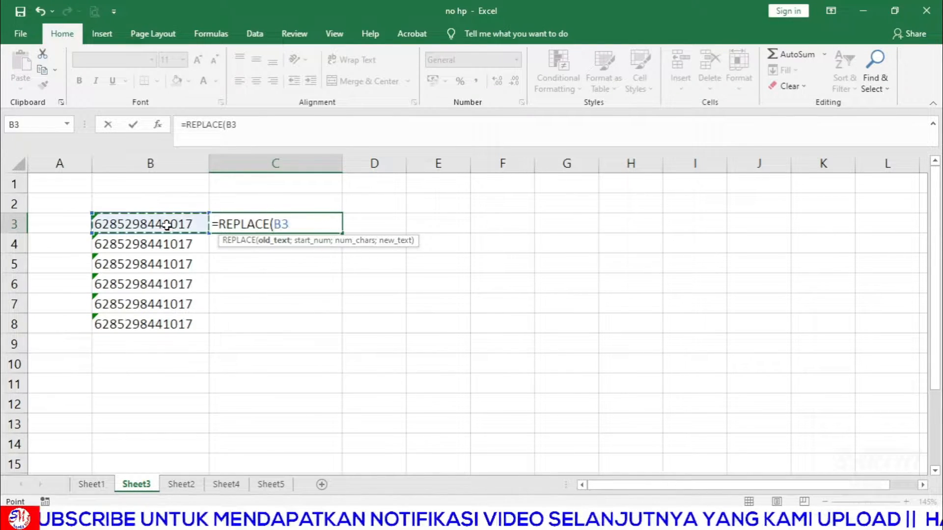
type(";")
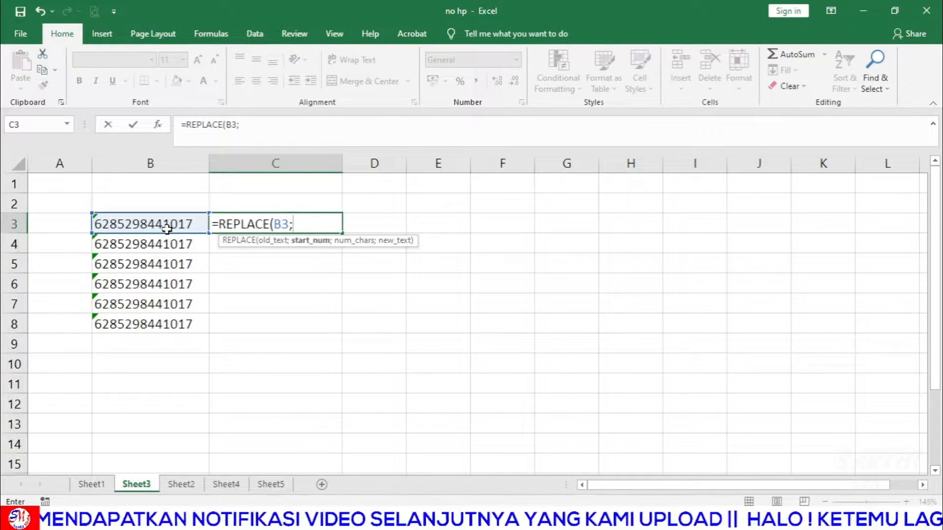
type("1")
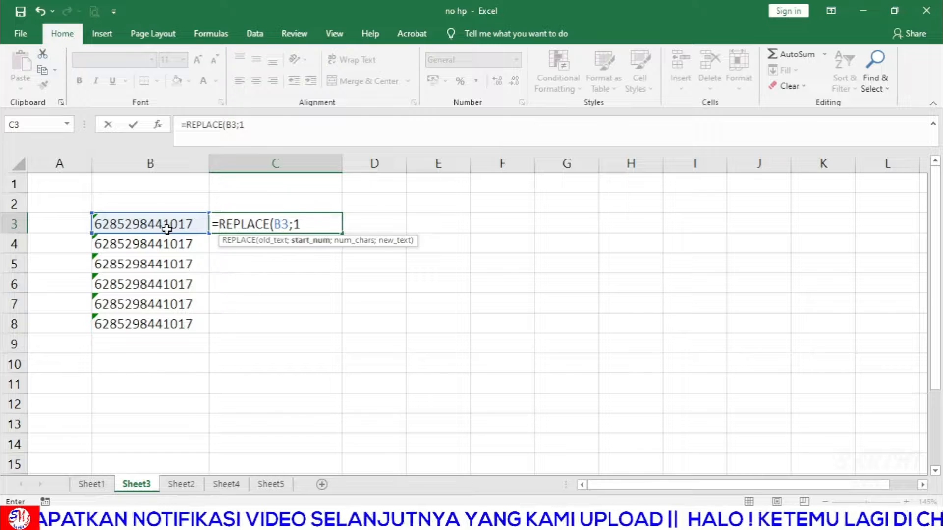
type(";")
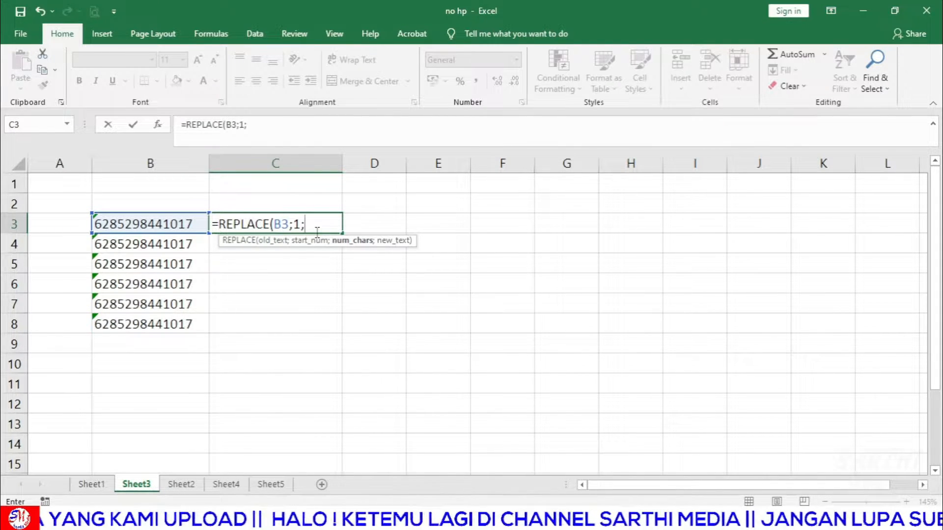
type("2")
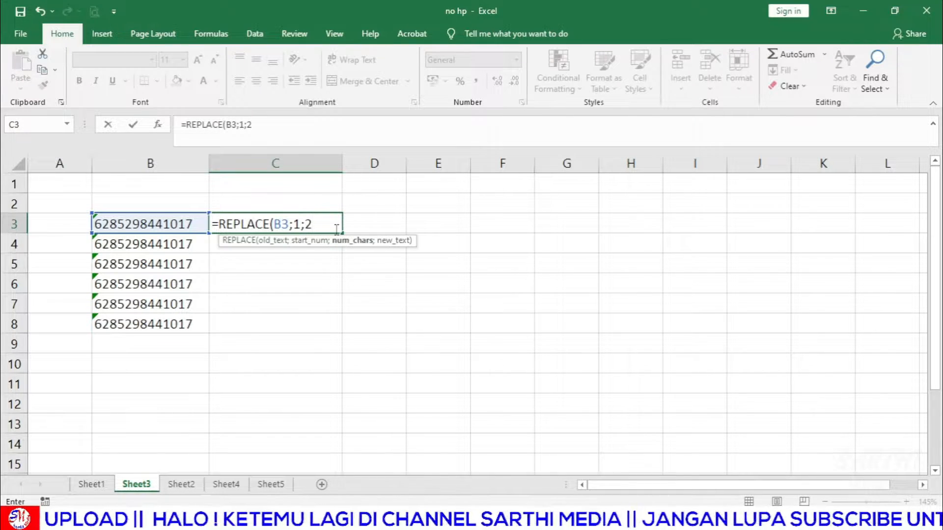
type(";")
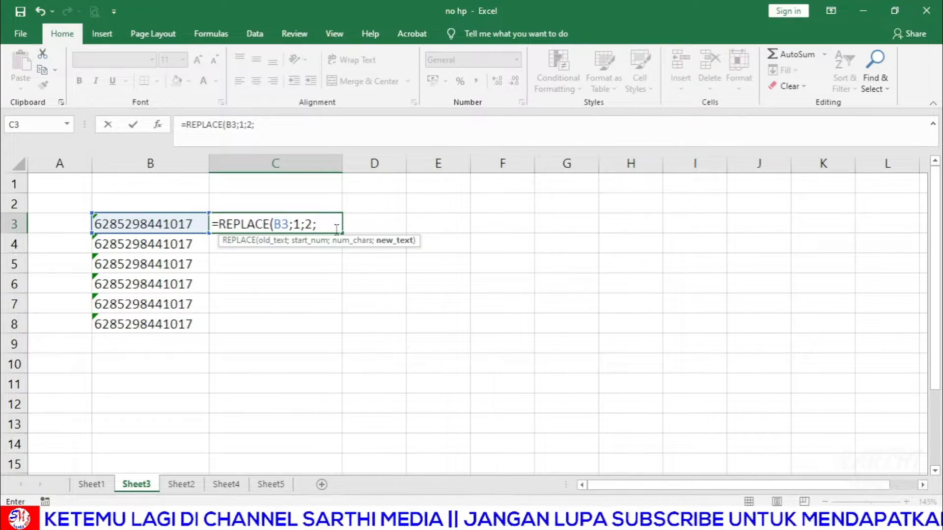
type("\"")
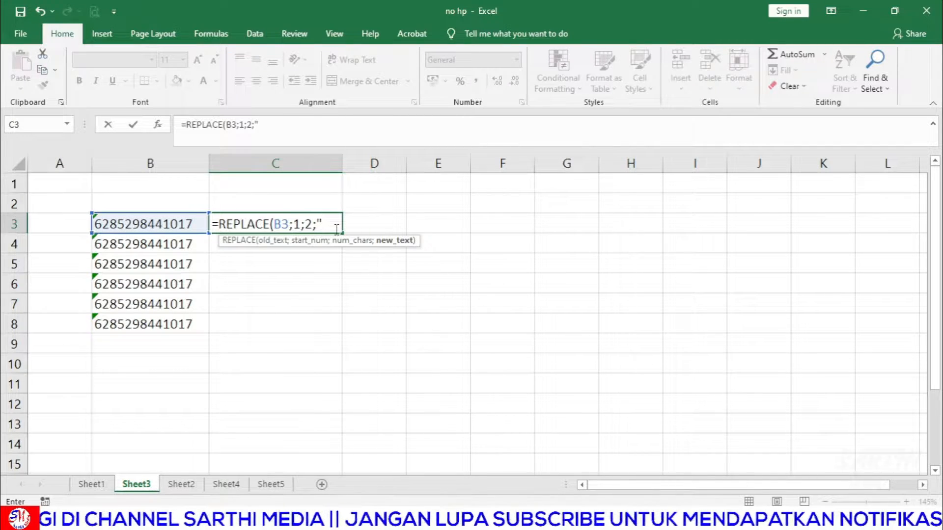
type("0")
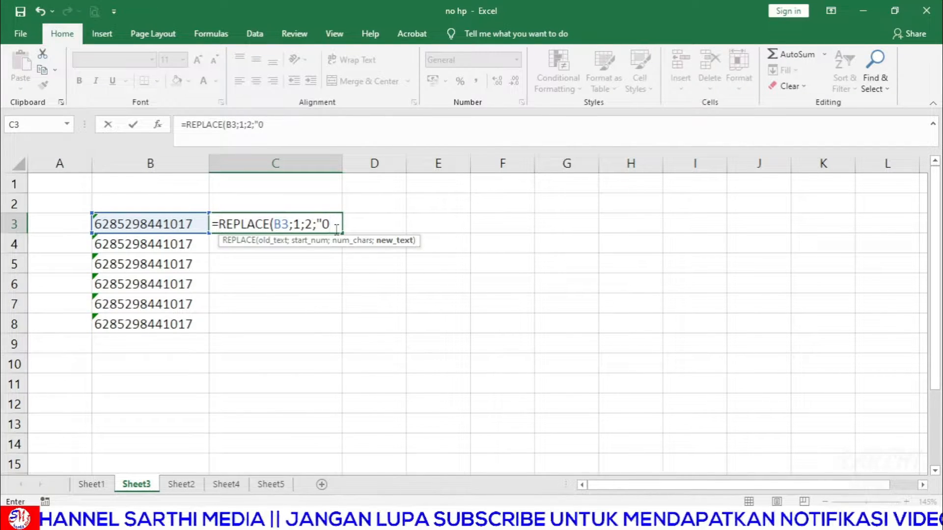
type("\"")
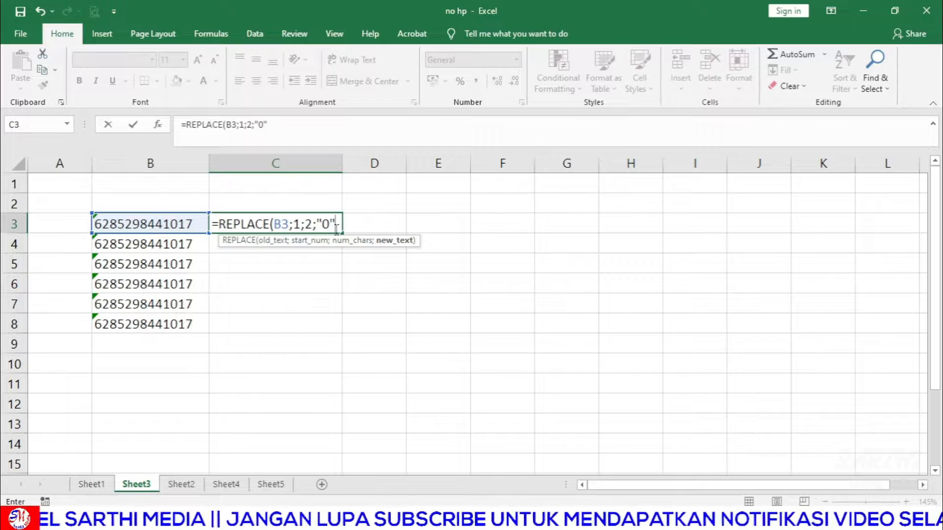
type(")")
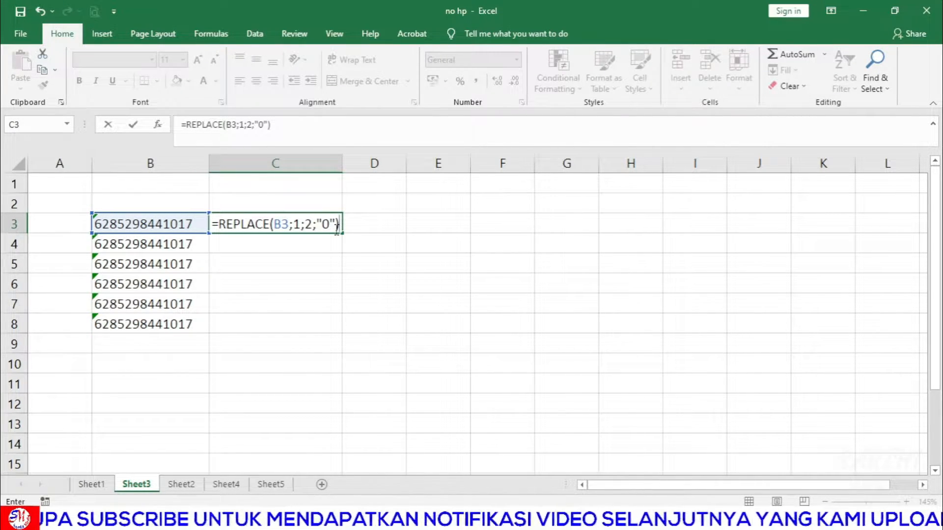
key("Return")
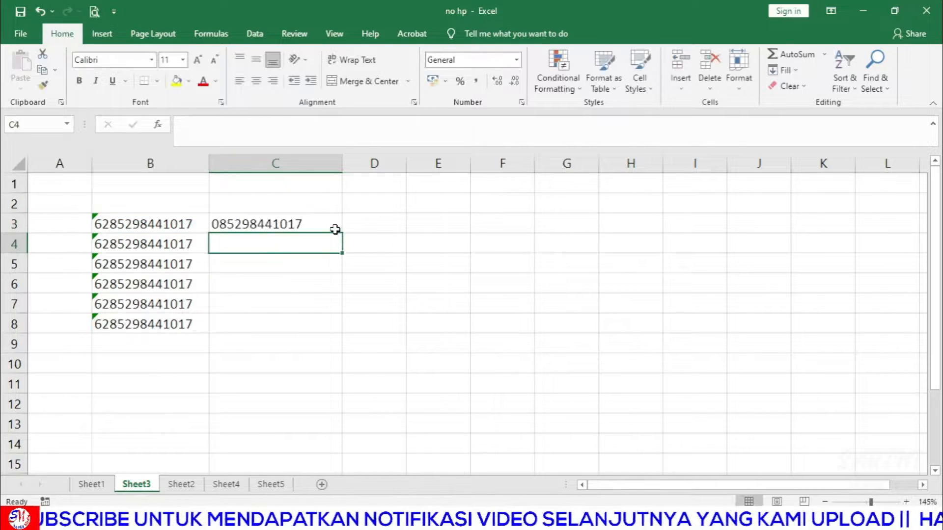
- Fill C3's REPLACE formula down through C8 and compare the converted numbers with the originals in column B
left_click(289, 219)
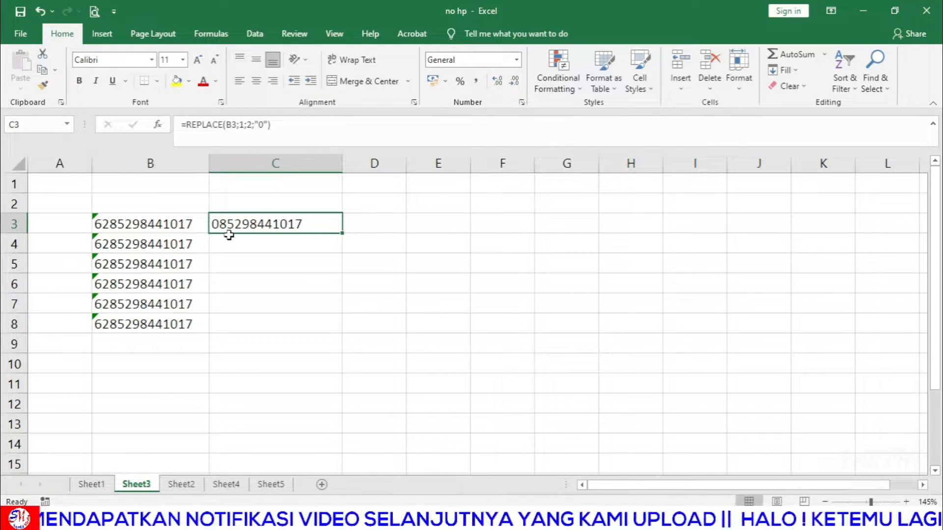
double_click(343, 234)
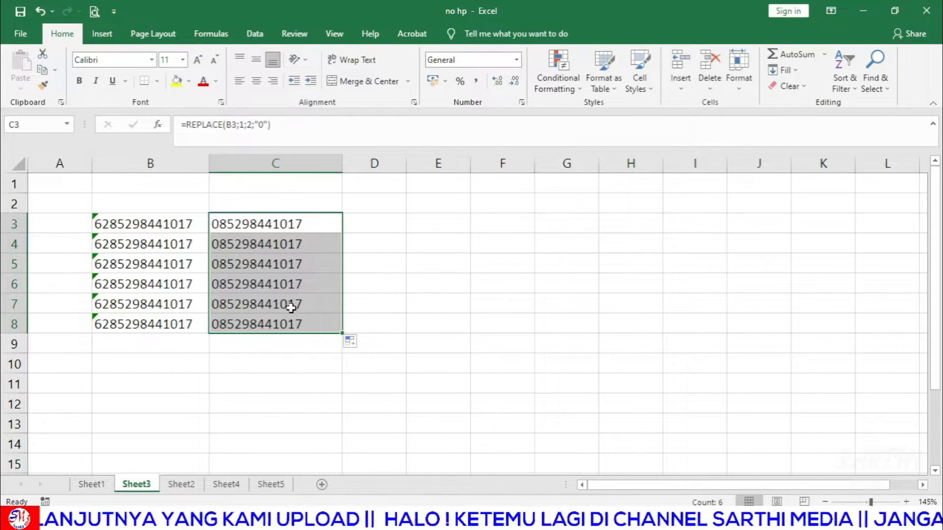
left_click(213, 284)
left_click_drag(125, 224, 157, 223)
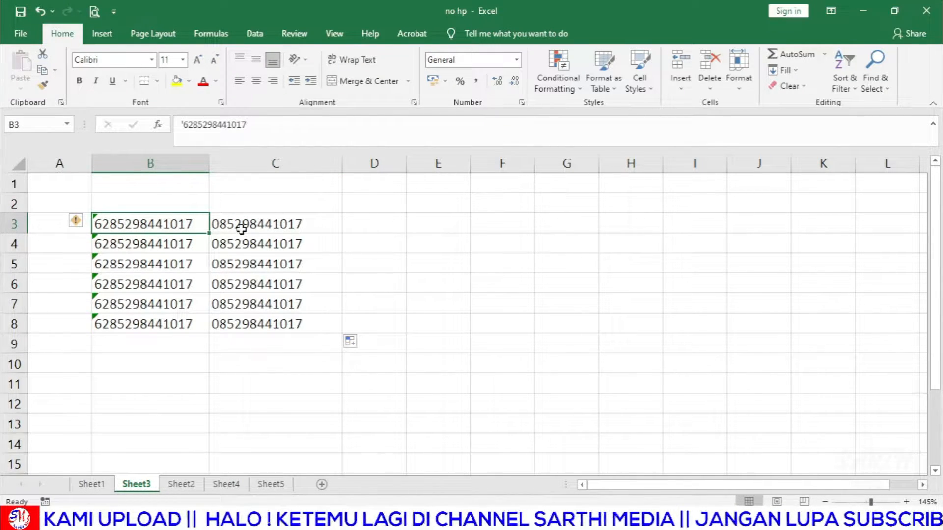
left_click(251, 276)
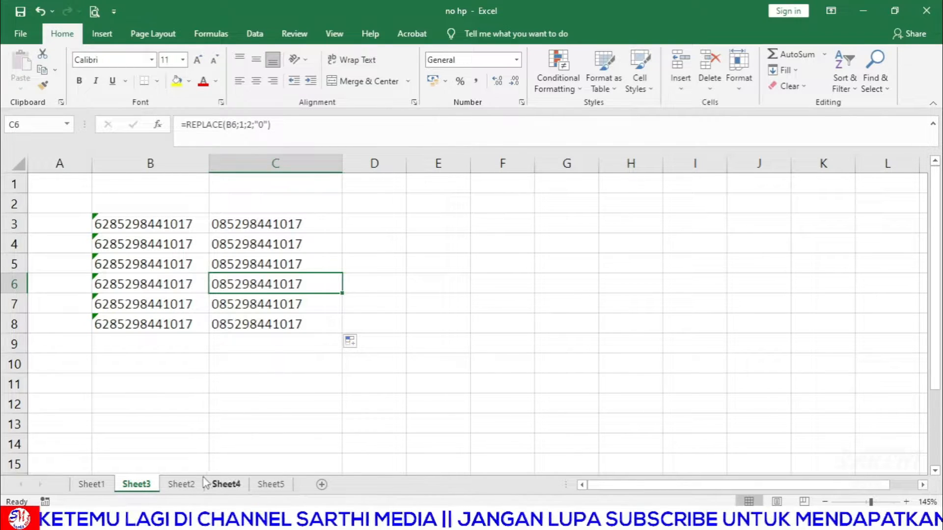
- Open Sheet2 with the +62 phone numbers and widen column B slightly to fit them
left_click(181, 485)
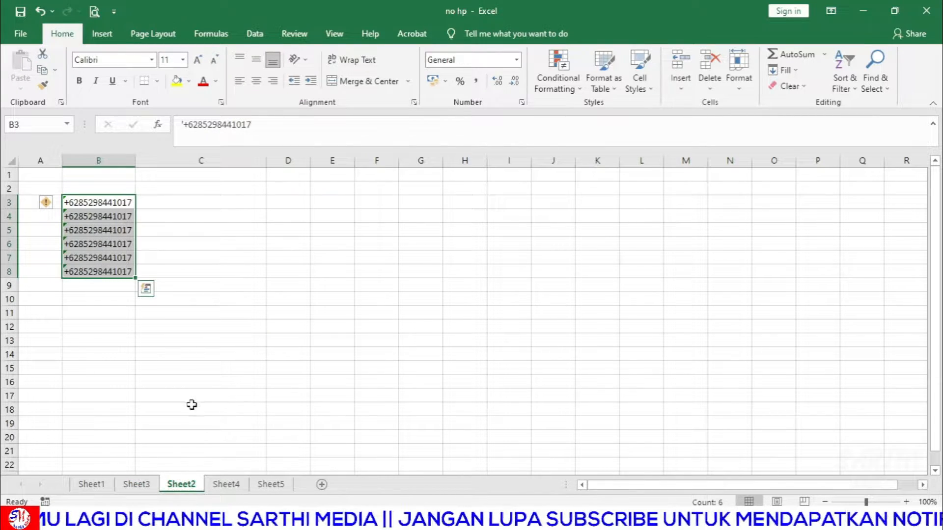
left_click(136, 485)
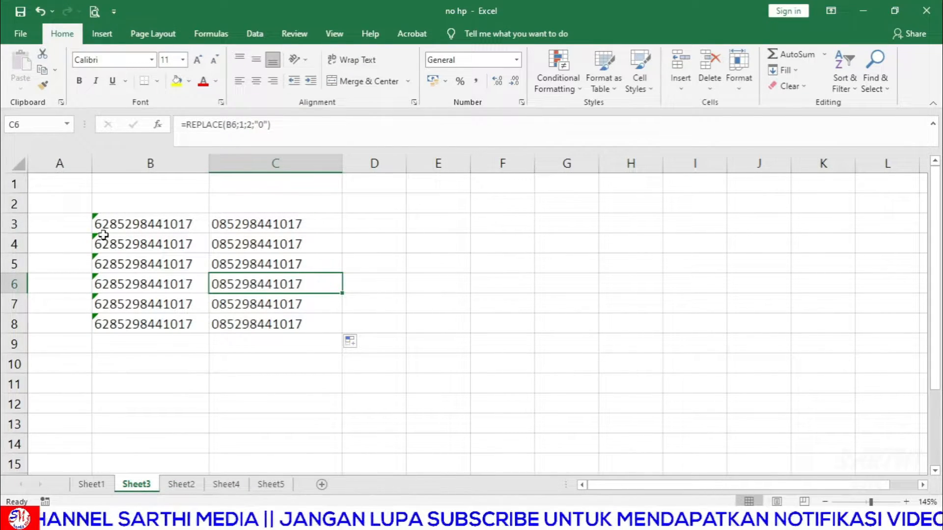
left_click(199, 486)
left_click(97, 215)
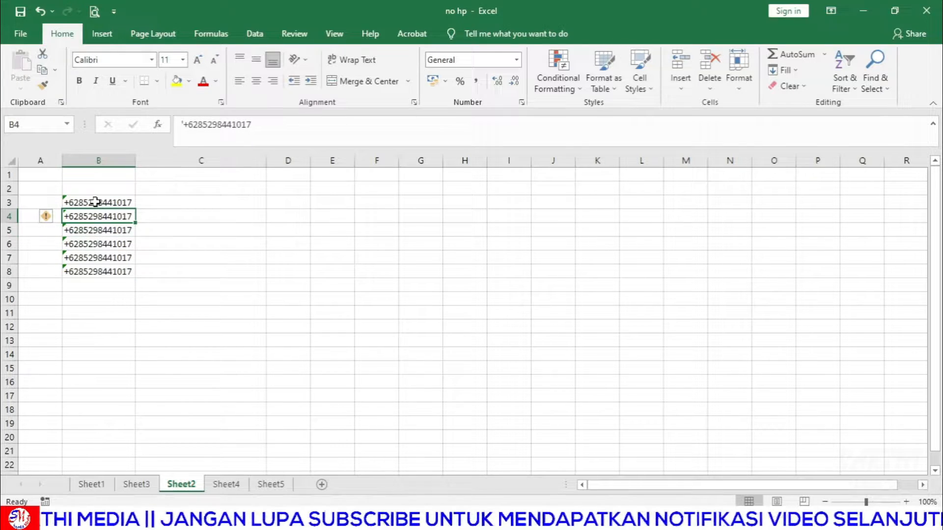
left_click(95, 202)
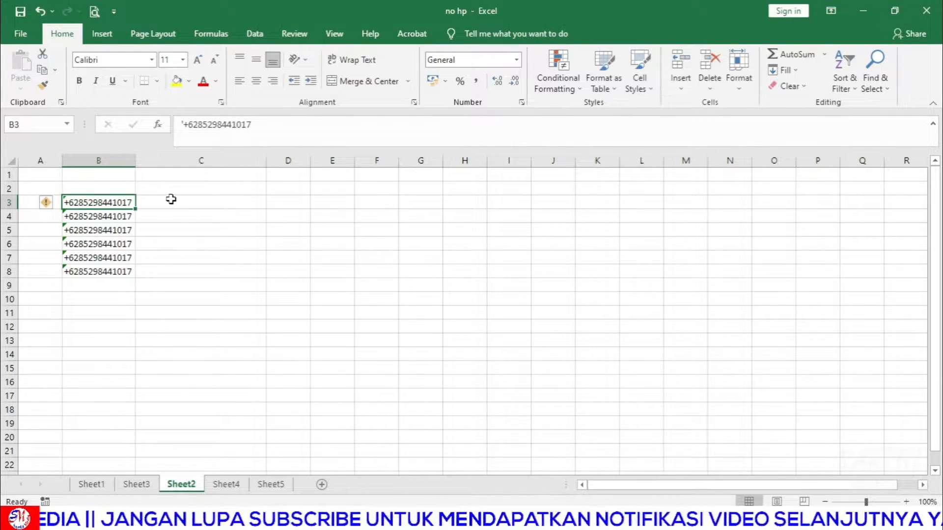
scroll(156, 200, "up", 2, "ctrl")
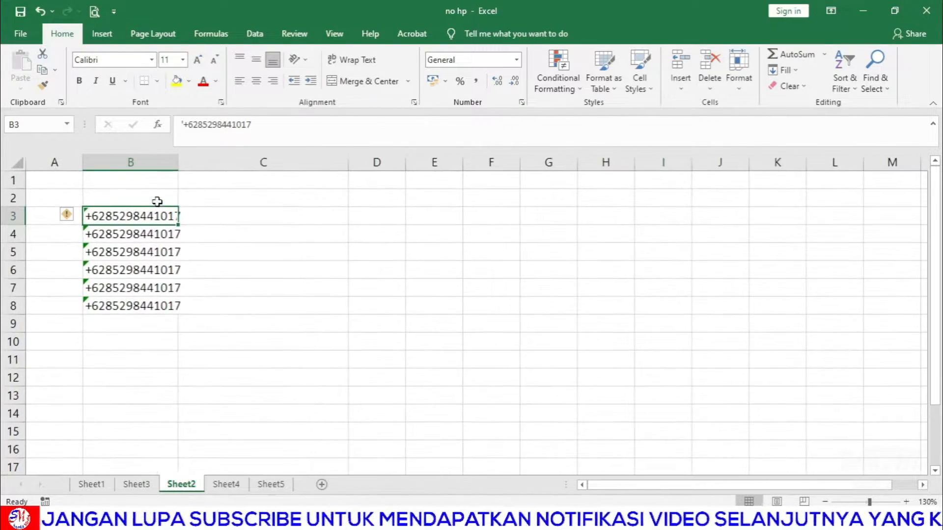
left_click_drag(178, 165, 187, 165)
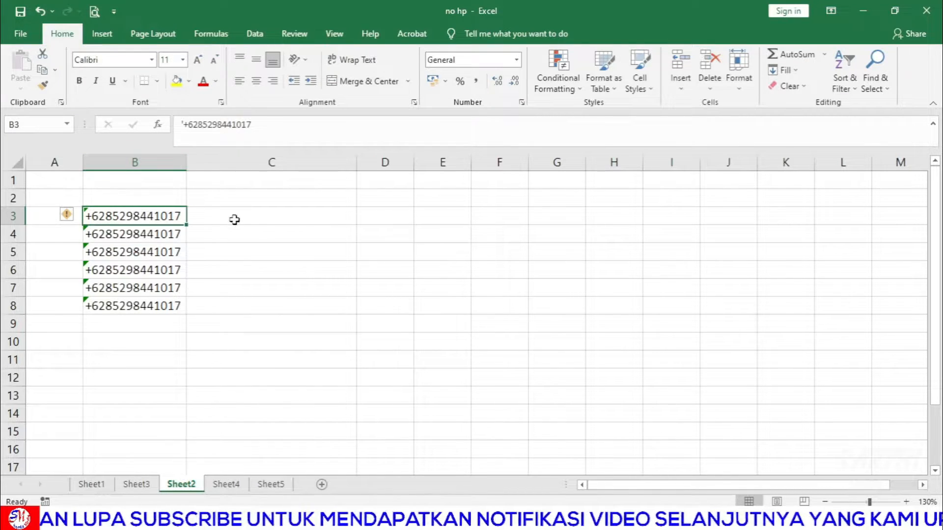
- Enter =REPLACE(B3;1;3;"0") in cell C3 of Sheet2 to swap +62 for a leading zero, and fill it down through C8
left_click(233, 218)
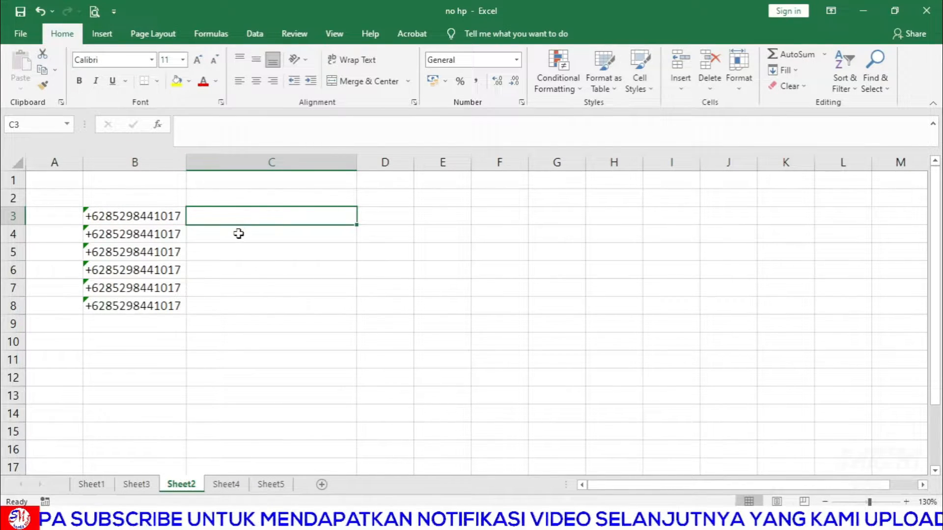
type("=")
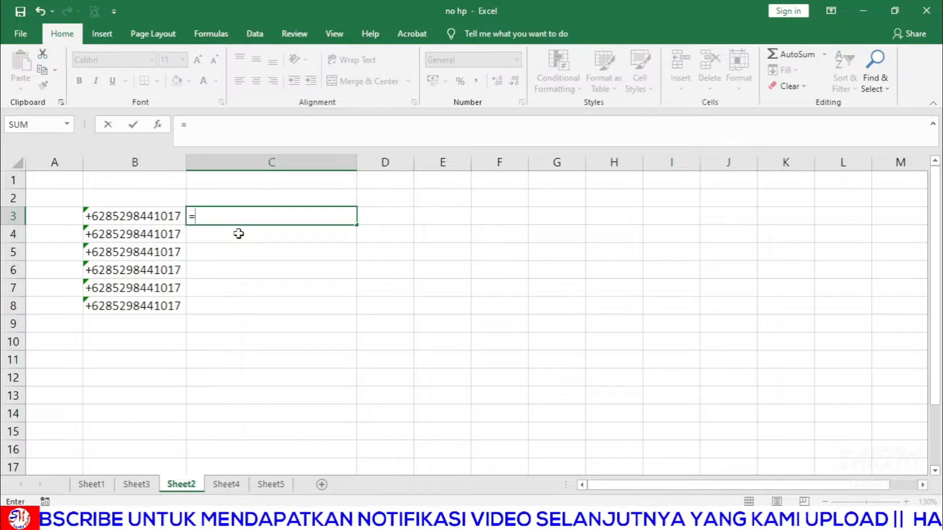
type("REPL")
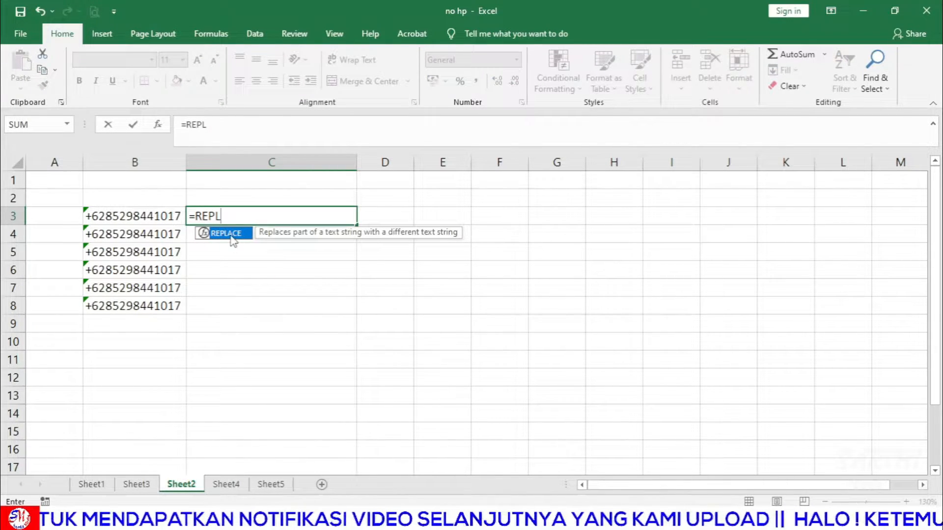
double_click(231, 236)
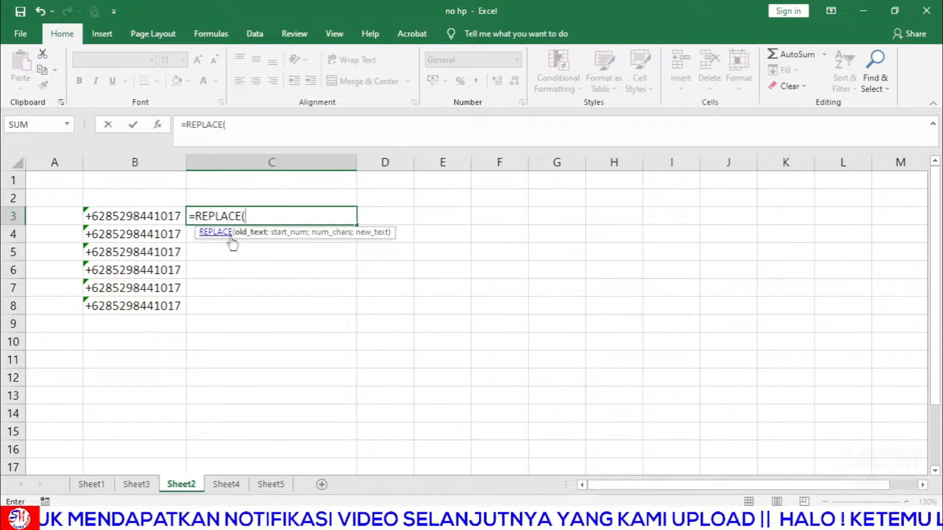
left_click(128, 217)
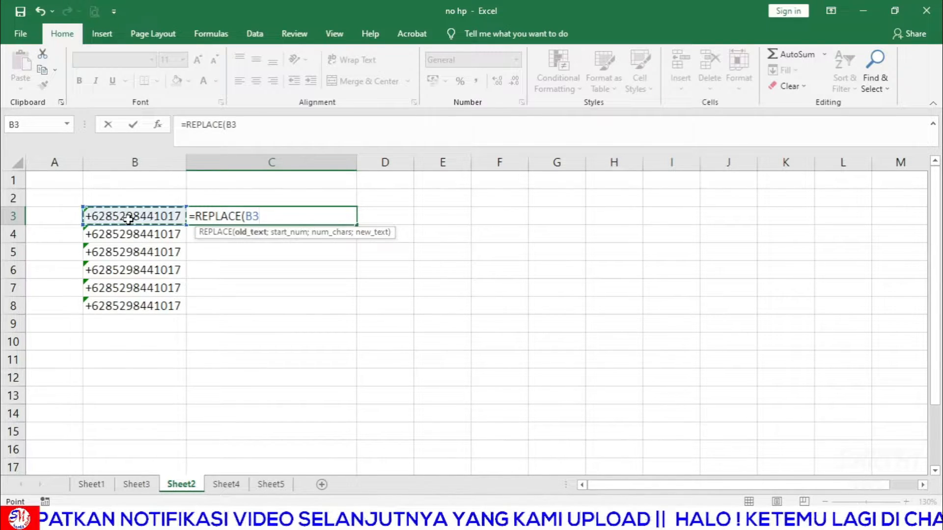
type(";")
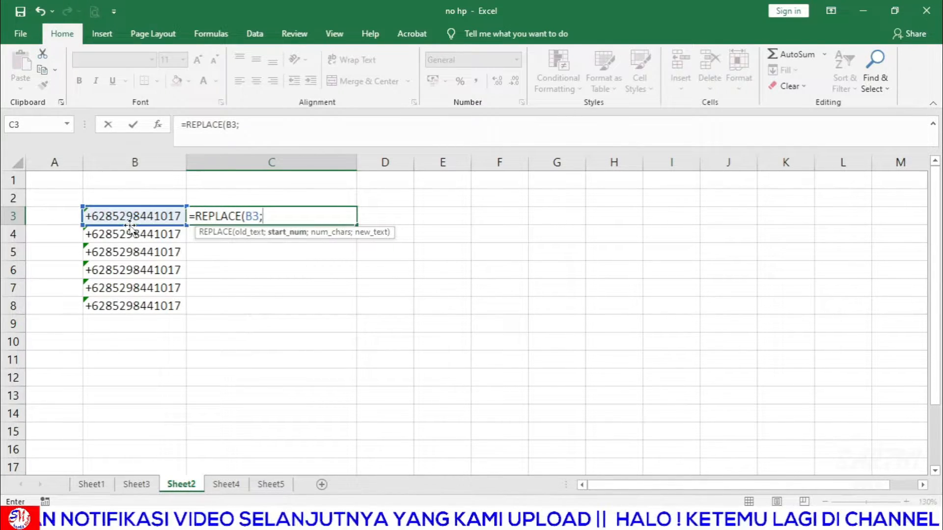
type("1")
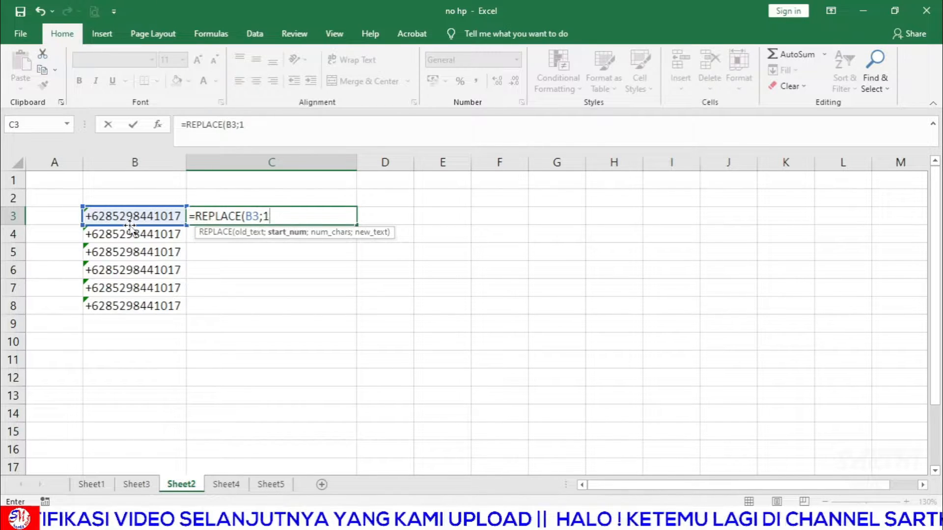
type(";")
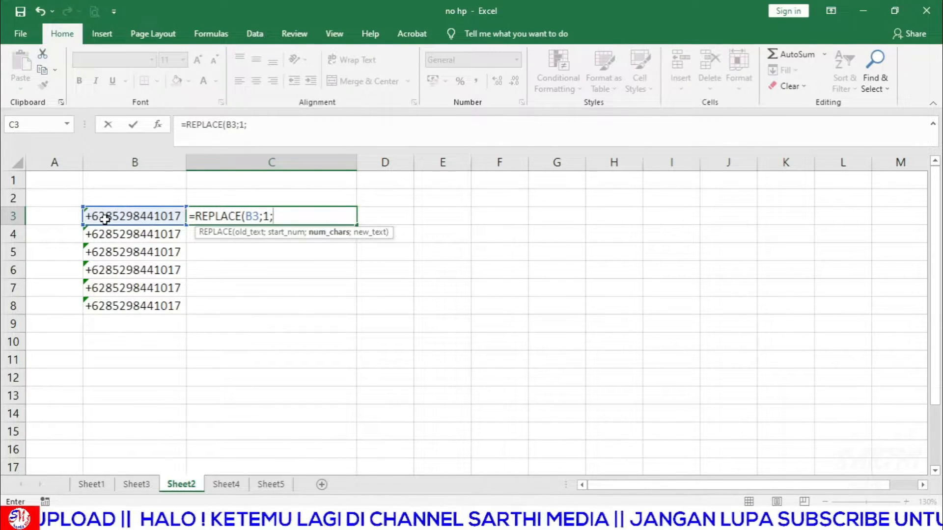
type("3")
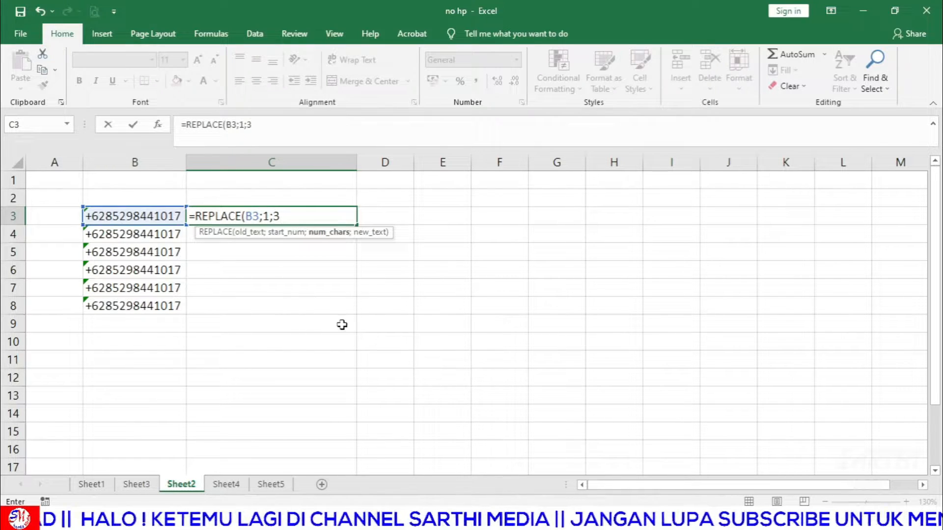
type(";")
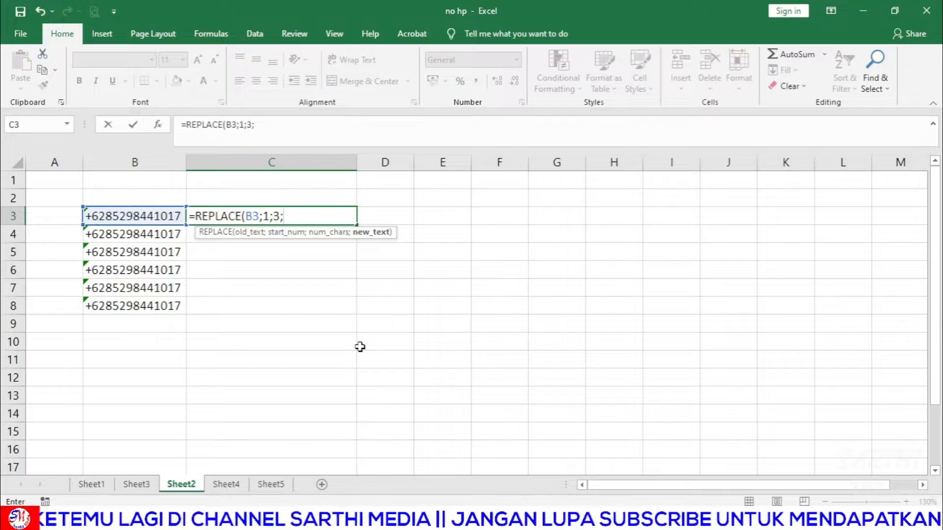
type("\"")
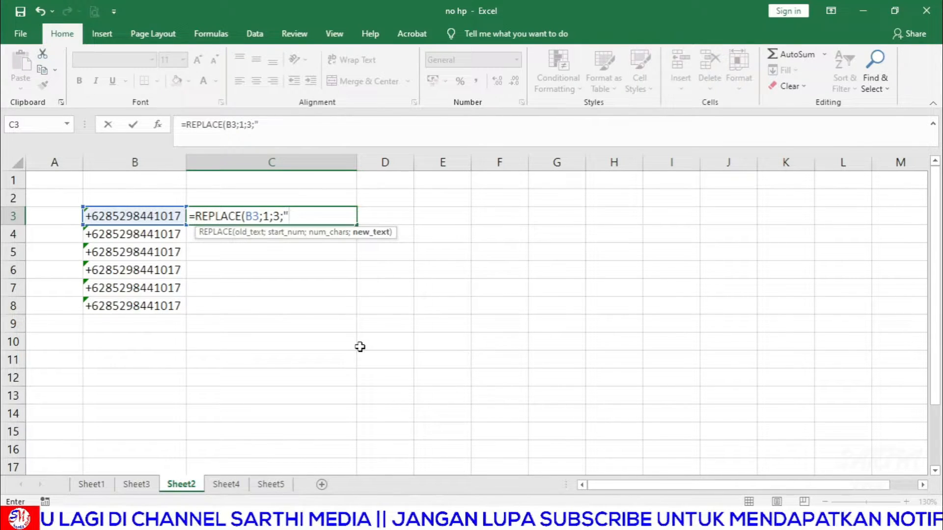
type("0")
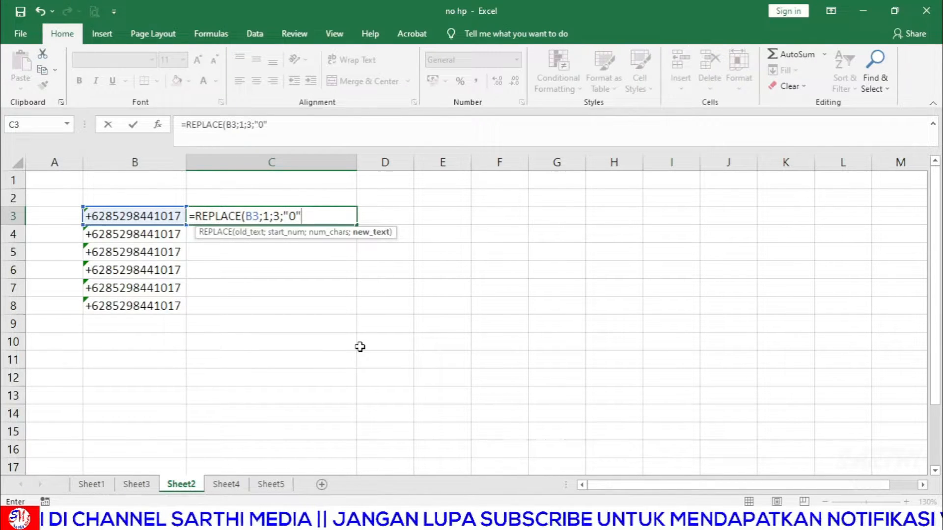
type("\")")
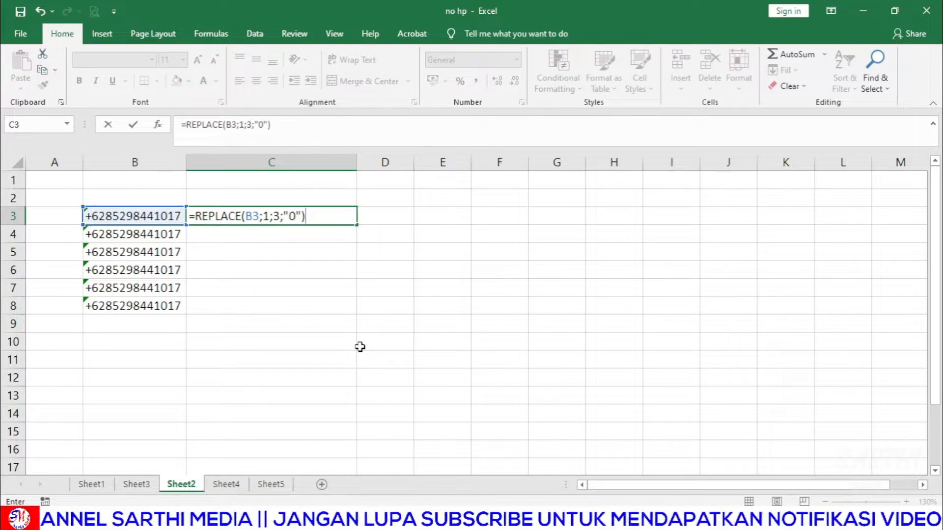
key("Return")
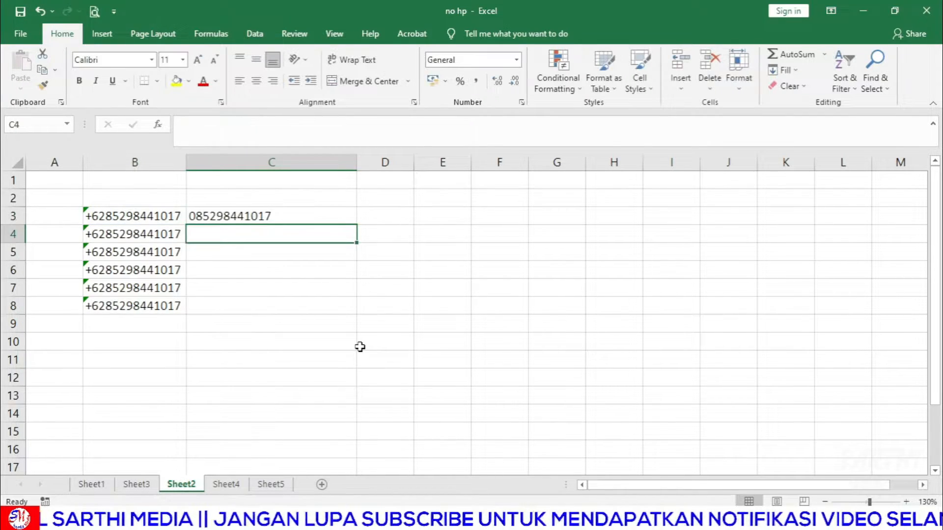
left_click(283, 217)
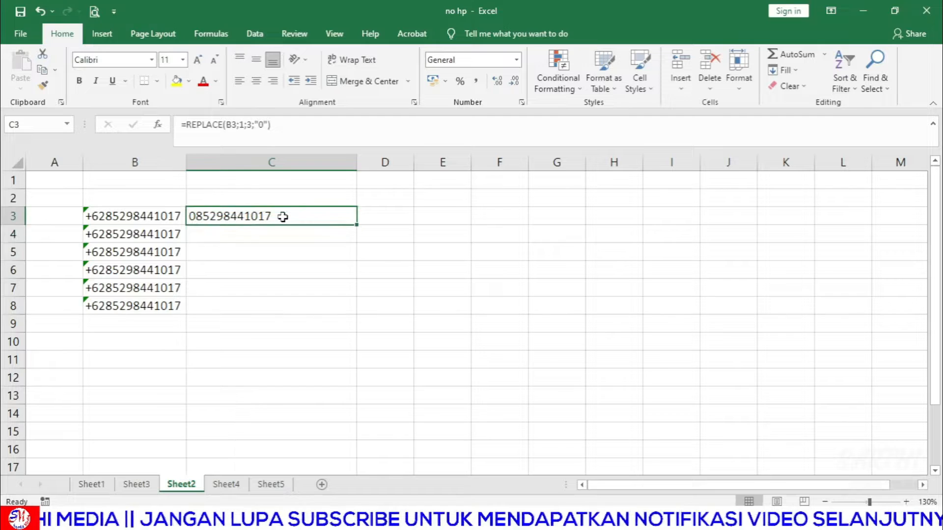
double_click(358, 224)
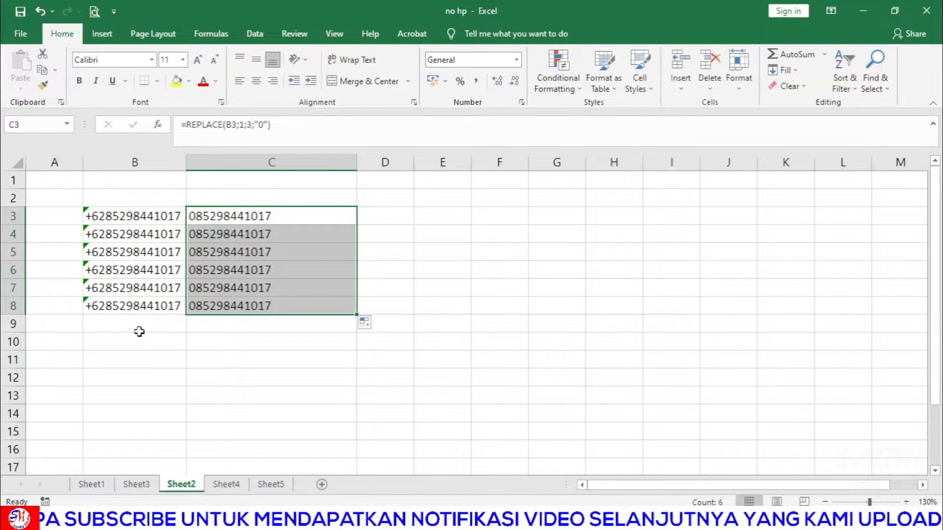
- Open Sheet4 with the phone numbers lacking a prefix and start a formula in cell C3 beside the first number
left_click(240, 485)
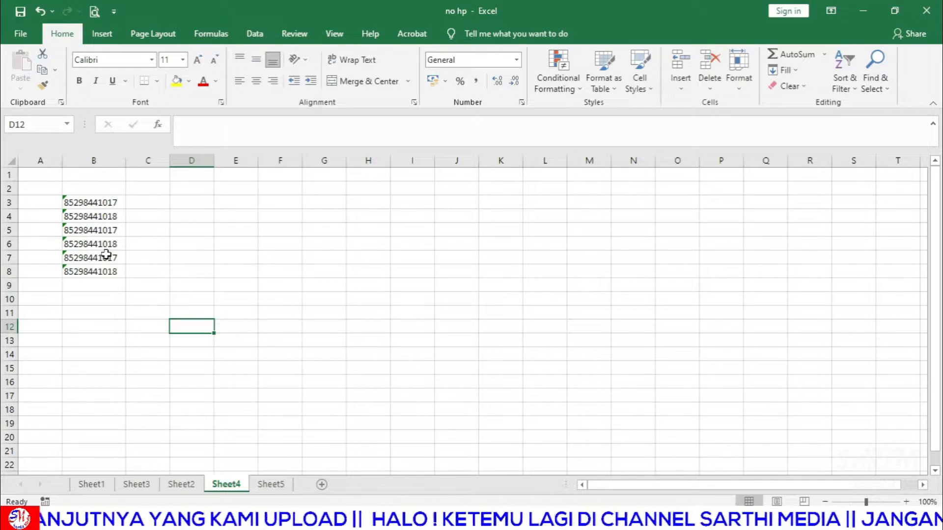
left_click(139, 202)
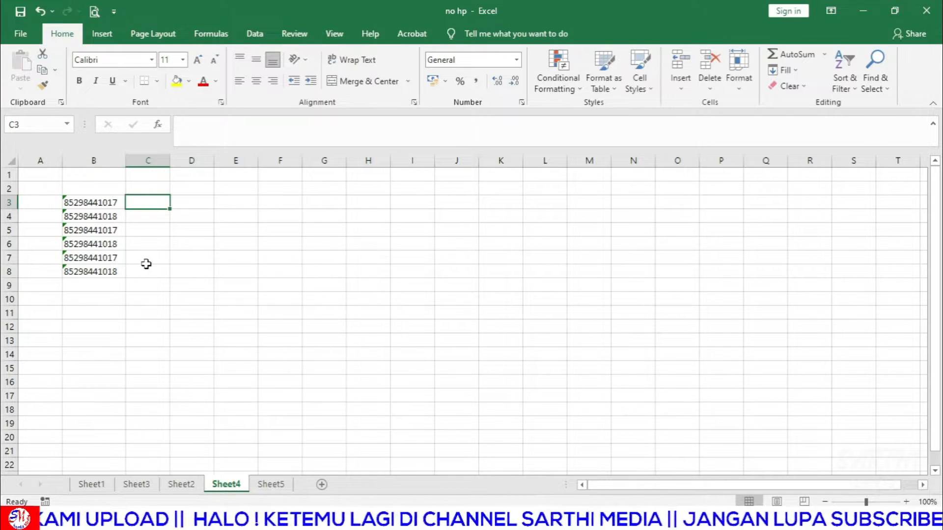
scroll(146, 264, "up", 2)
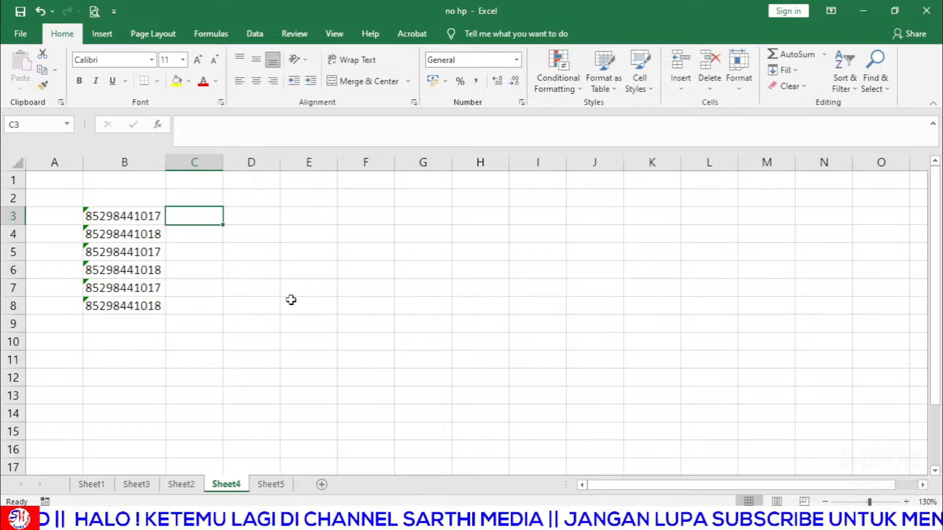
type("=")
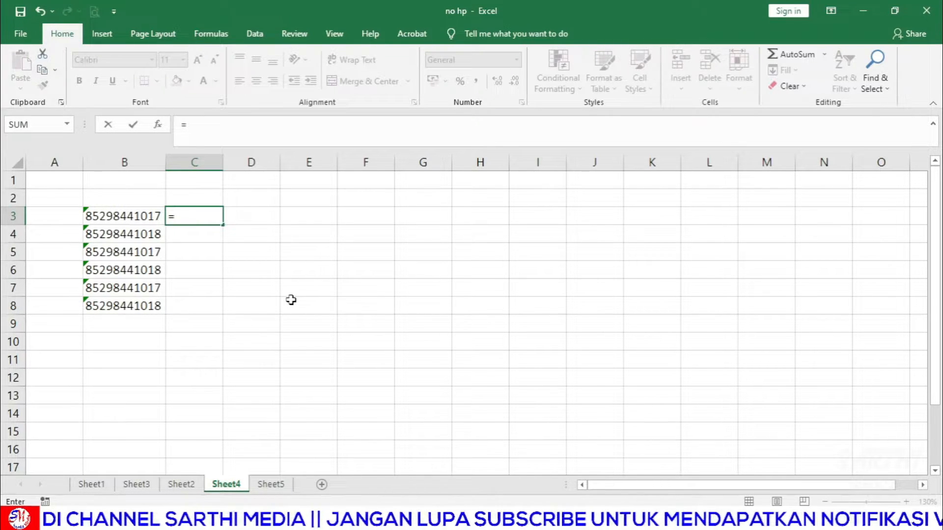
type("CO")
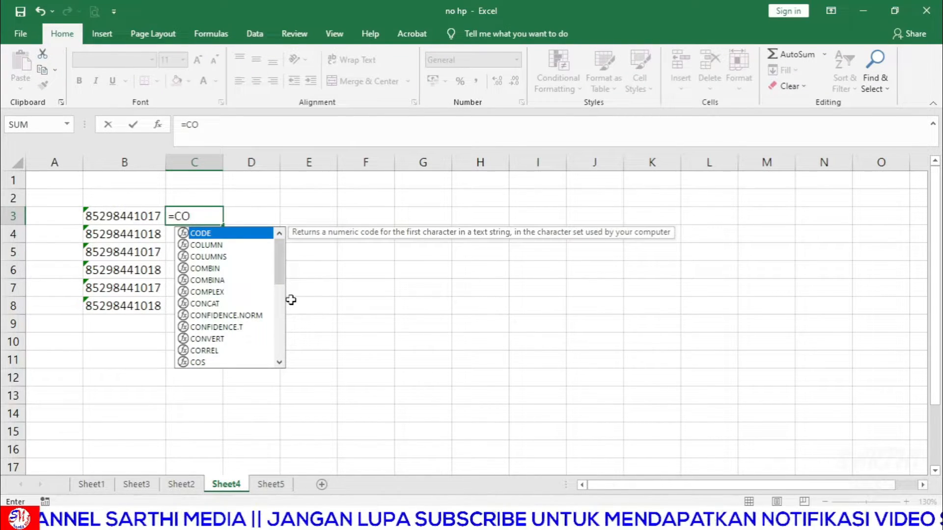
type("CATENATE")
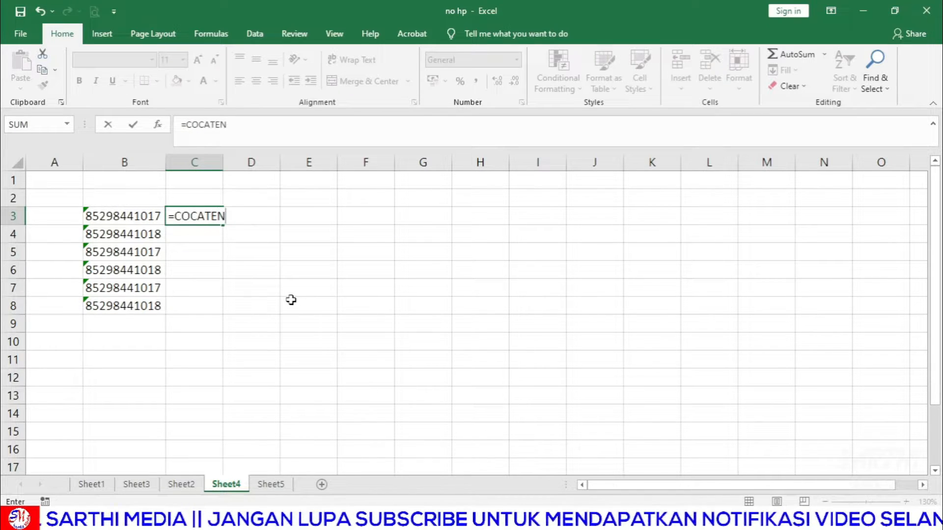
key("BackSpace")
key("BackSpace")
key("BackSpace")
key("BackSpace")
key("BackSpace")
key("BackSpace")
key("BackSpace")
key("BackSpace")
key("BackSpace")
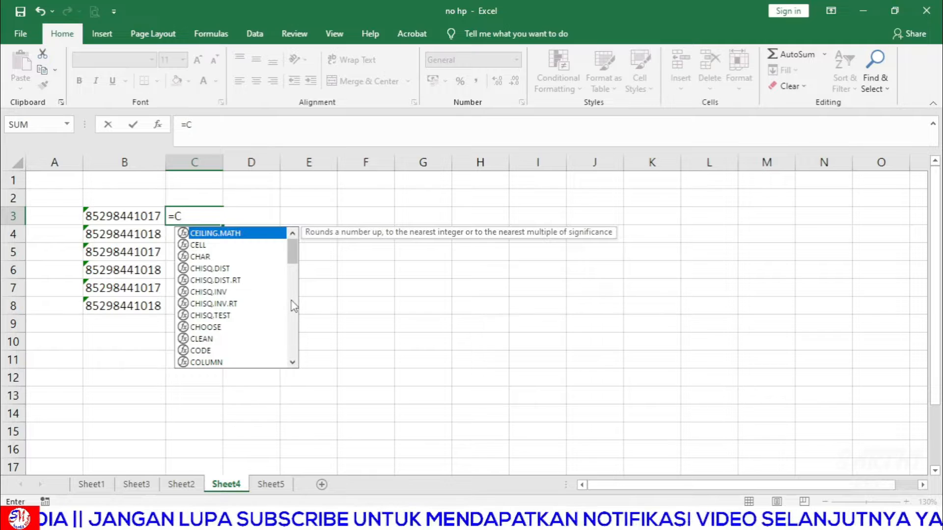
- Complete the formula in C3 of Sheet4 as =CONCATENATE("0"&B3) to put a zero in front of the first phone number
type("O")
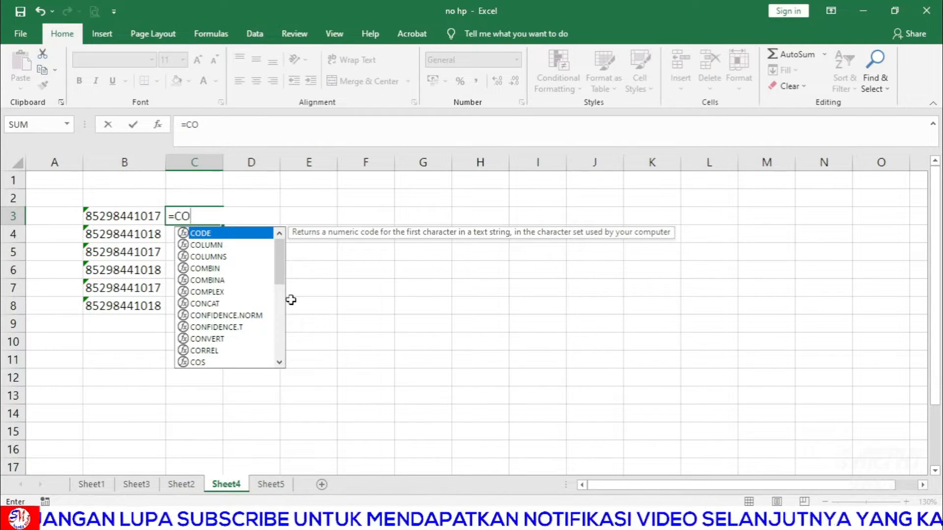
type("N")
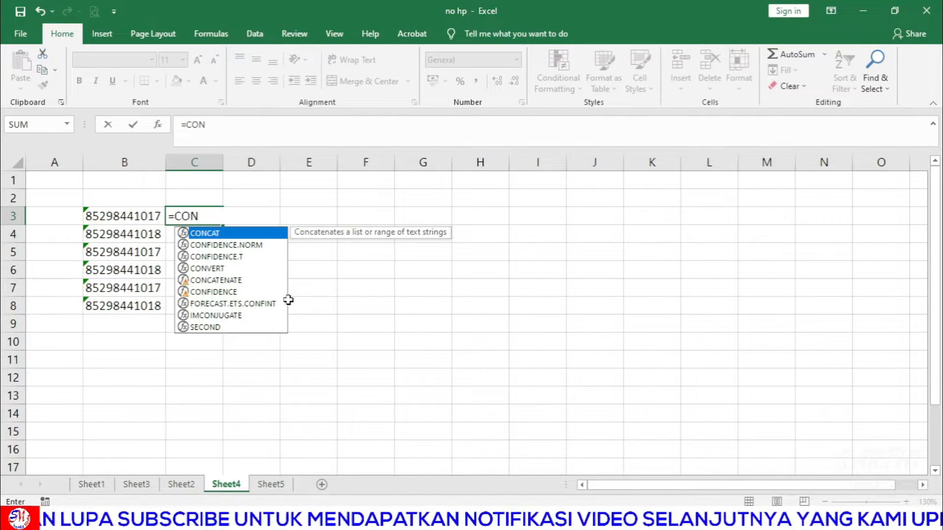
left_click(235, 280)
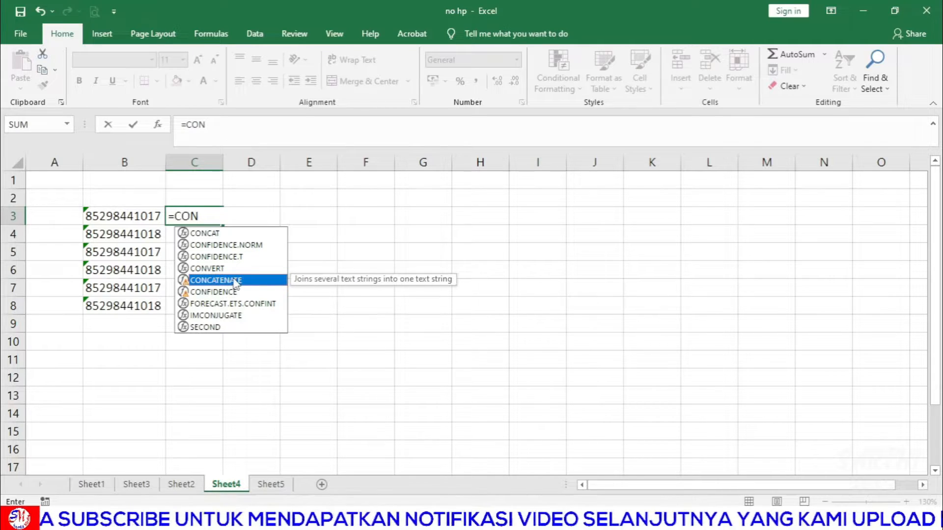
double_click(235, 281)
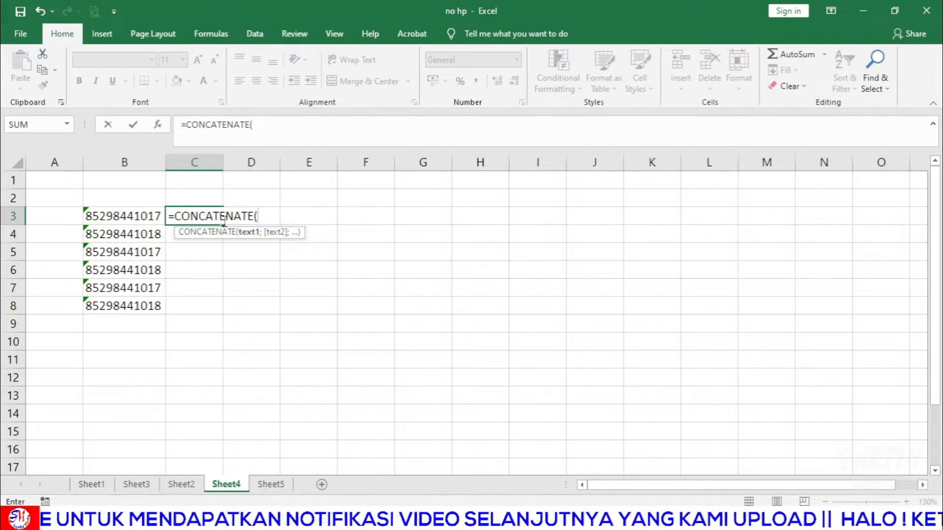
type("\"")
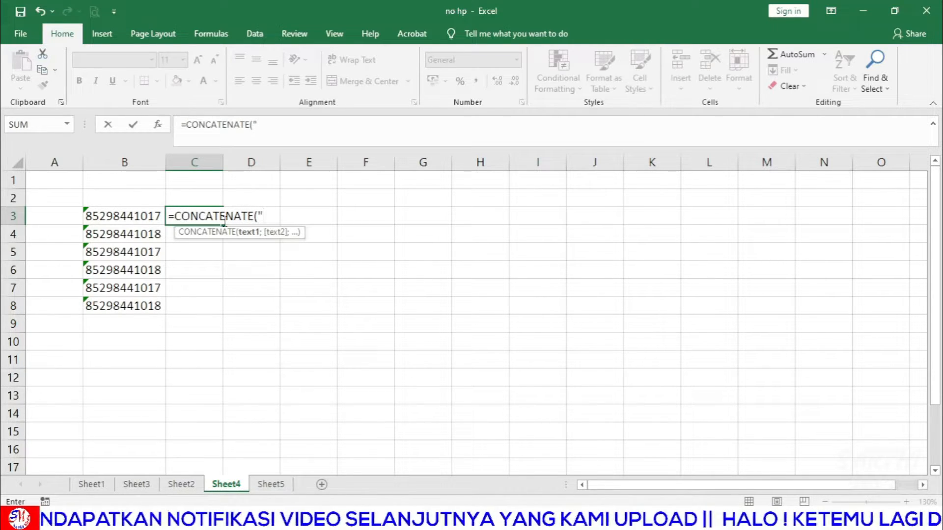
type("0\"")
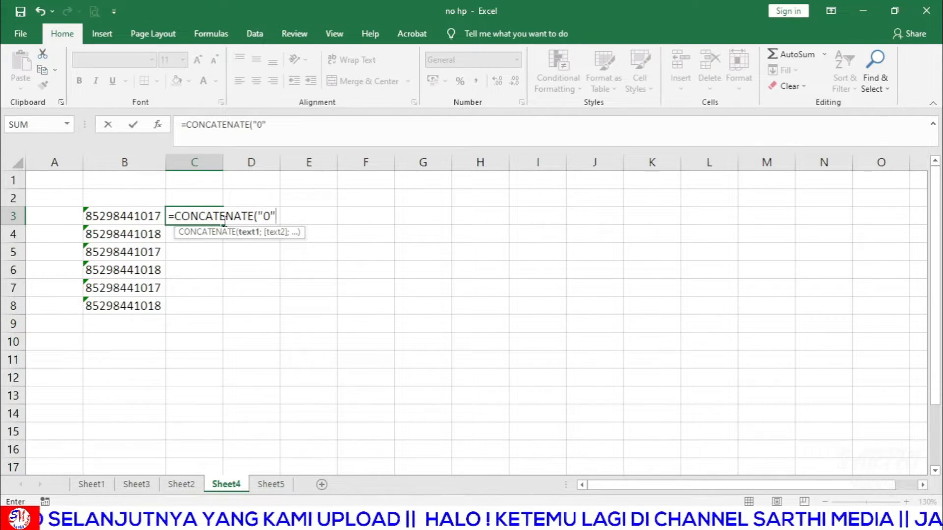
type("&")
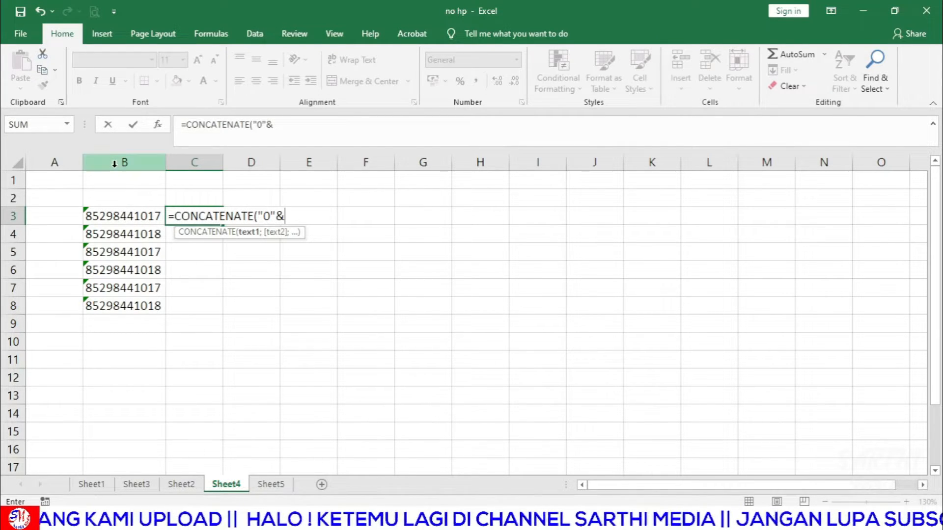
left_click(124, 217)
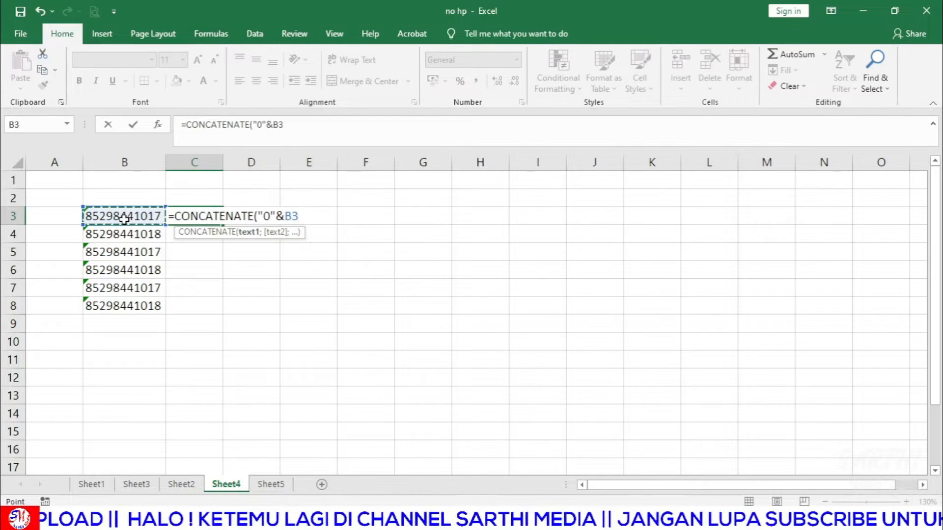
type(")")
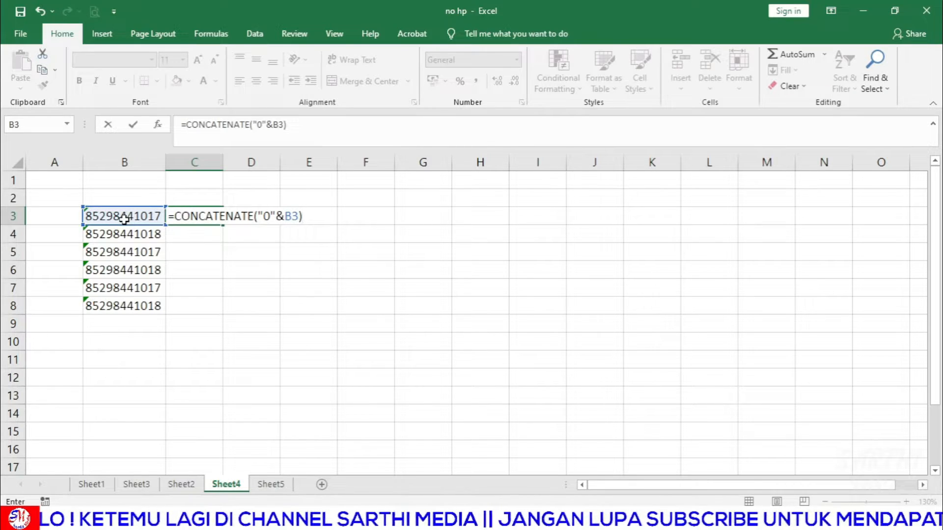
key("Return")
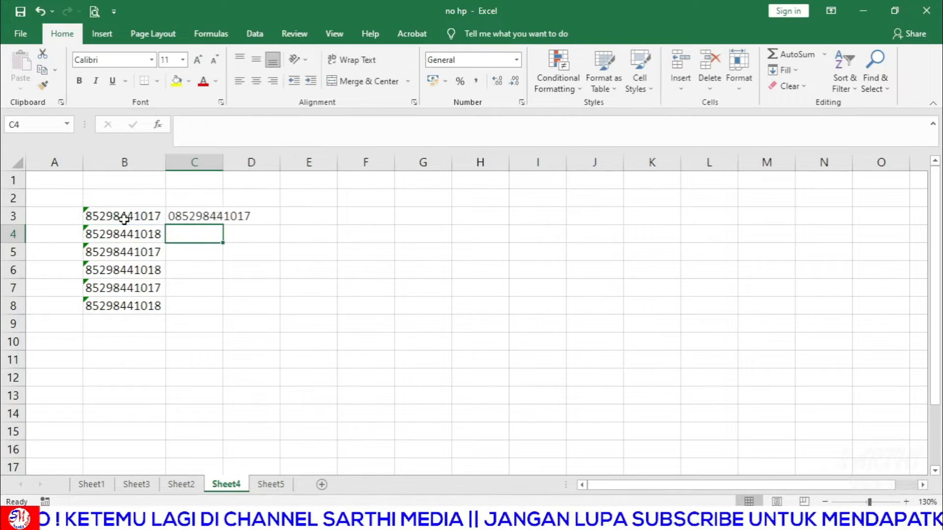
- Widen column C on Sheet4 to fit the result and fill C3's CONCATENATE formula down through C8
left_click_drag(224, 160, 256, 160)
left_click(237, 211)
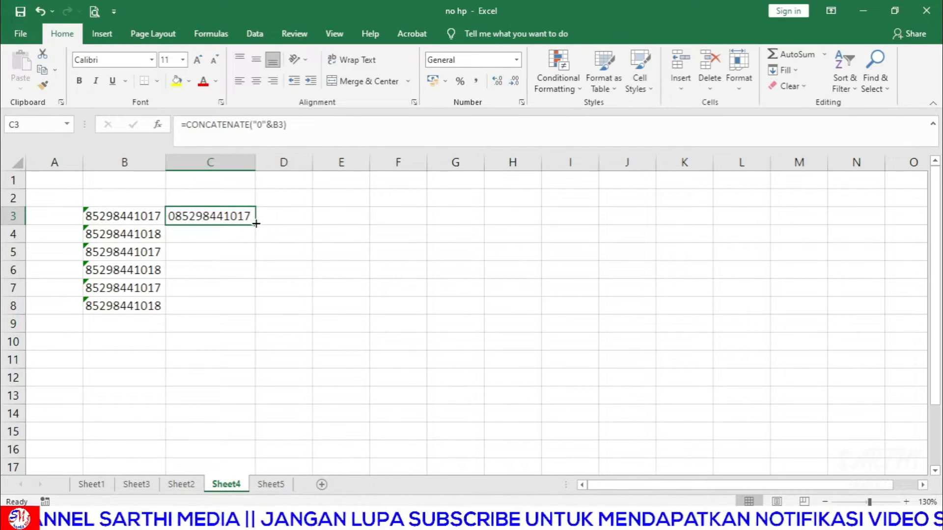
left_click_drag(256, 224, 259, 319)
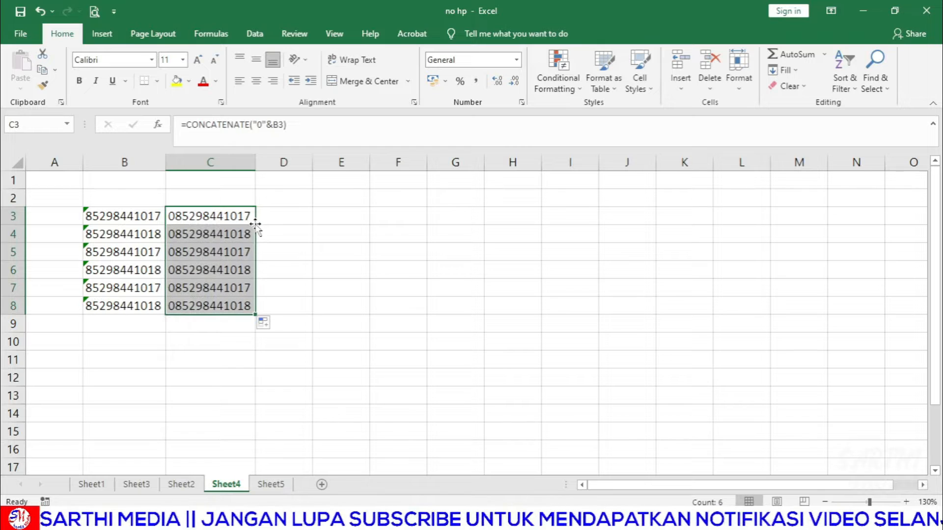
- Copy the zero-prefixed phone numbers in C3:C8 of Sheet4
left_click(202, 283)
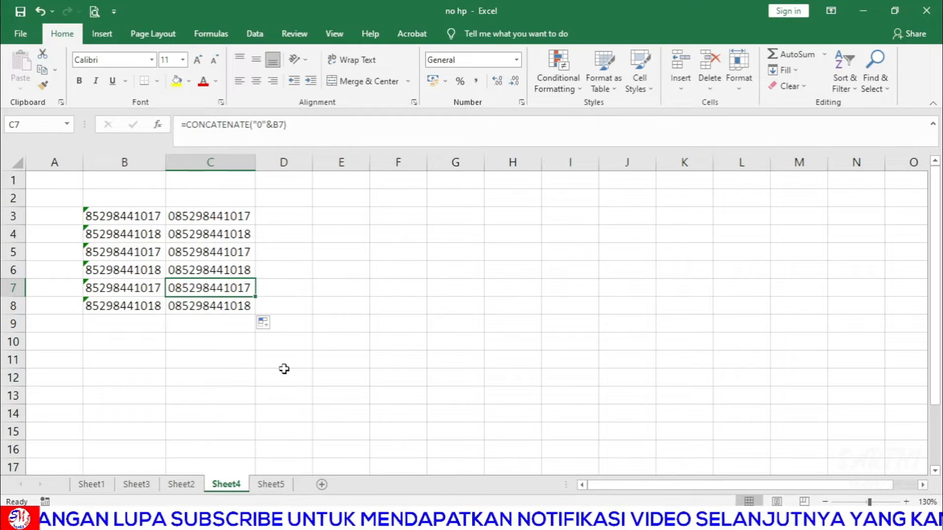
left_click(207, 215)
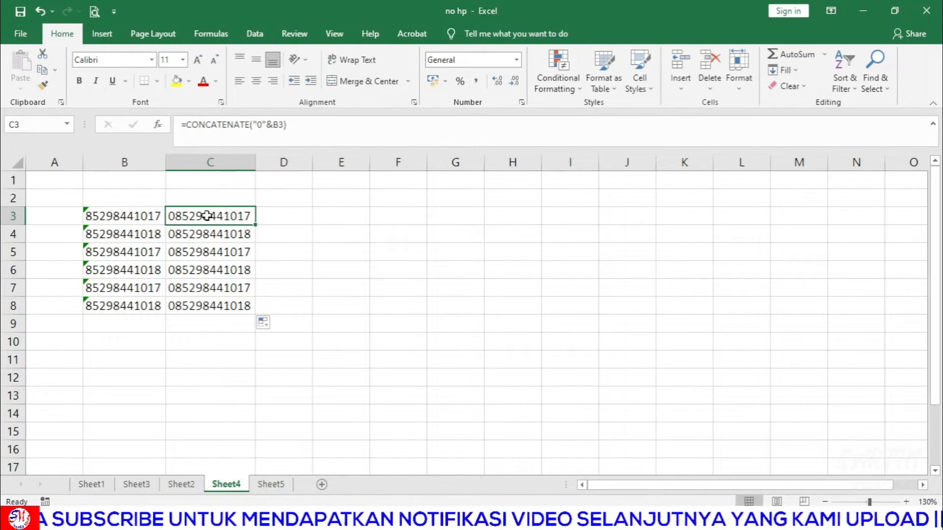
left_click_drag(204, 216, 199, 303)
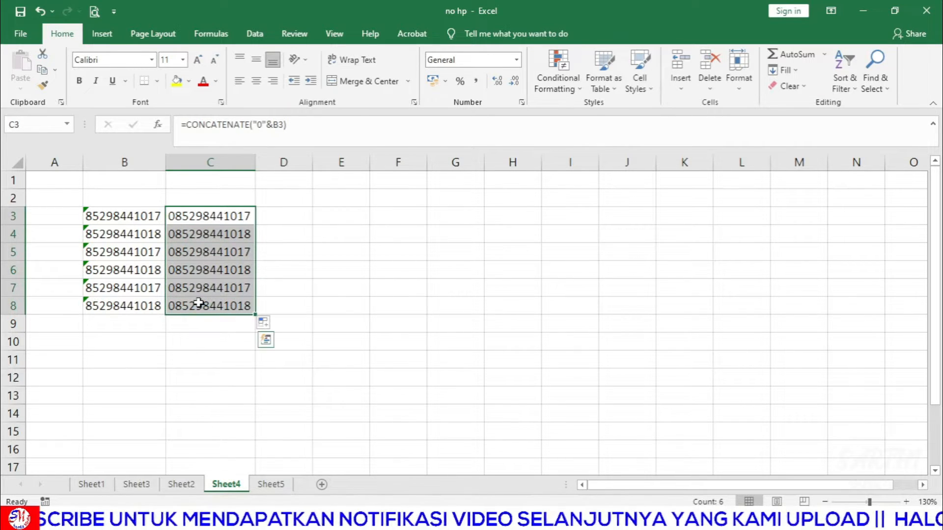
right_click(195, 234)
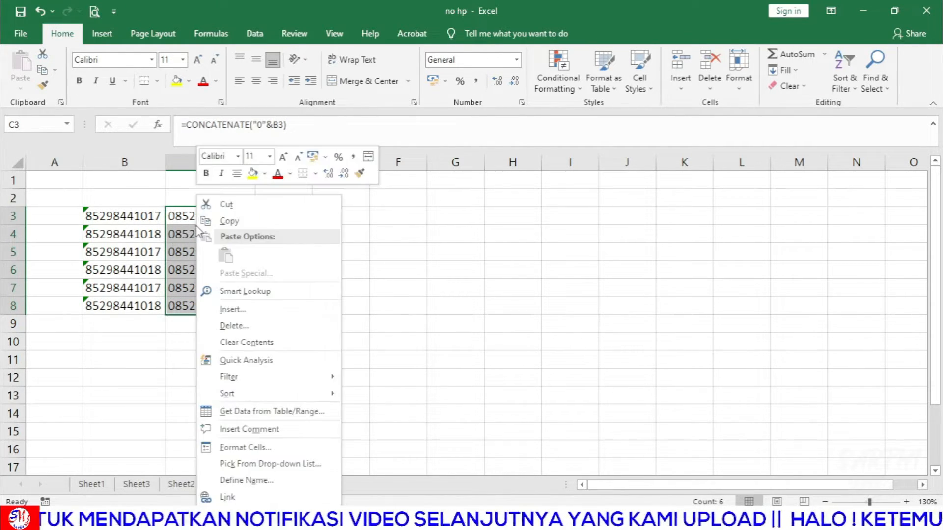
left_click(222, 219)
- Paste the copied phone numbers as values only into Sheet5 starting at cell C3, and autofit column C to them
left_click(270, 484)
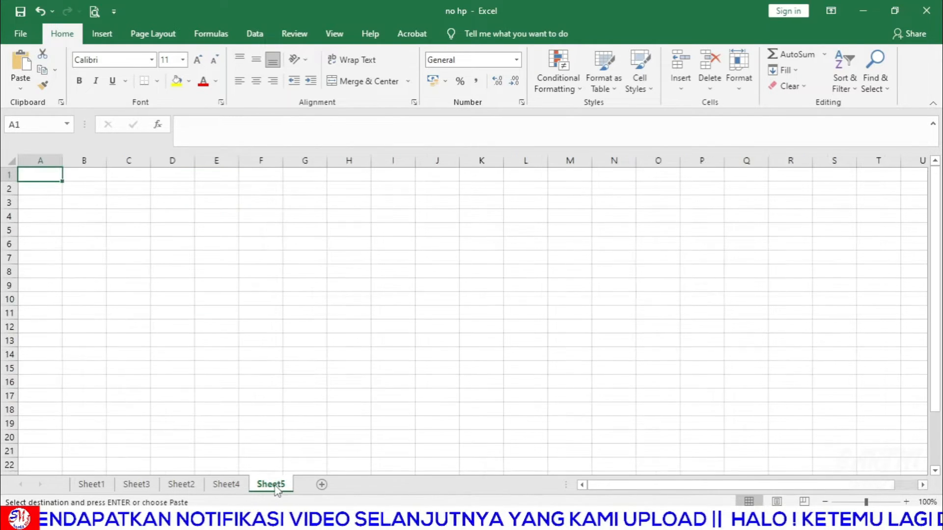
left_click(134, 200)
right_click(133, 199)
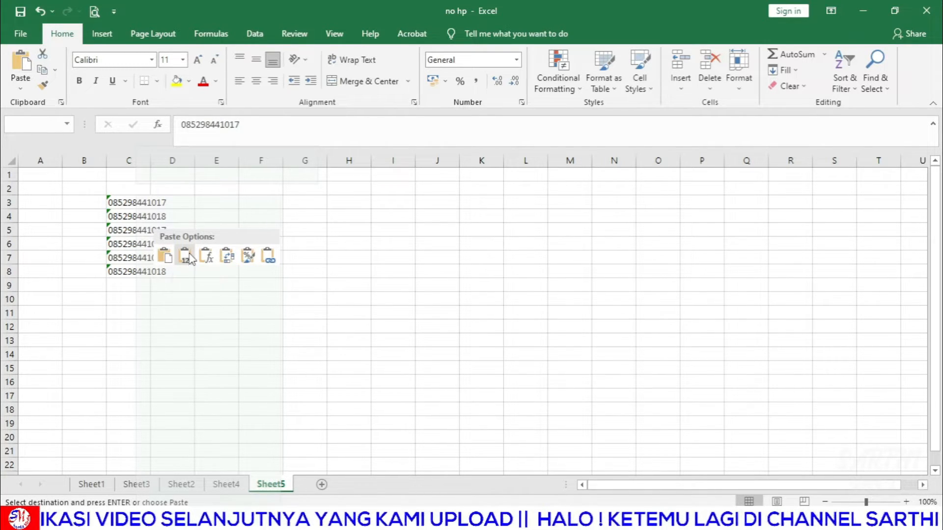
left_click(190, 255)
double_click(151, 160)
left_click_drag(157, 199, 164, 272)
key("ctrl+v")
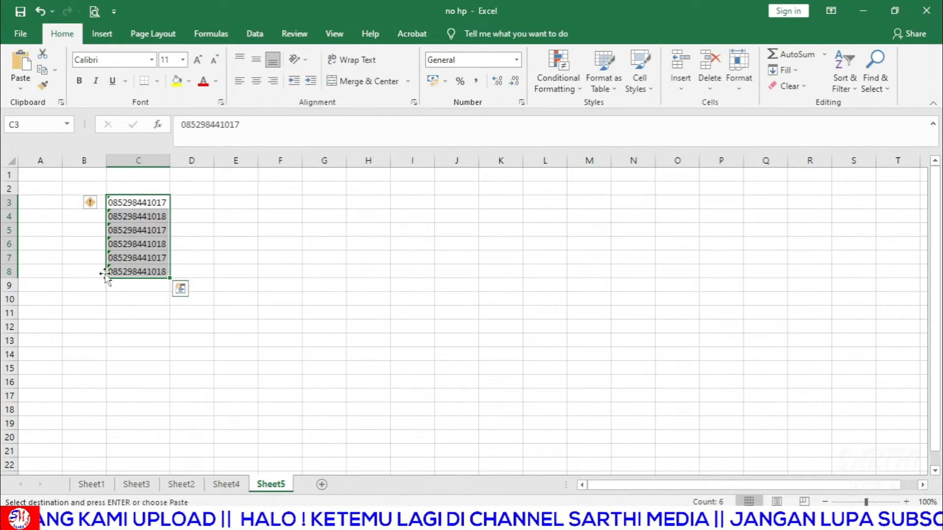
left_click(139, 327)
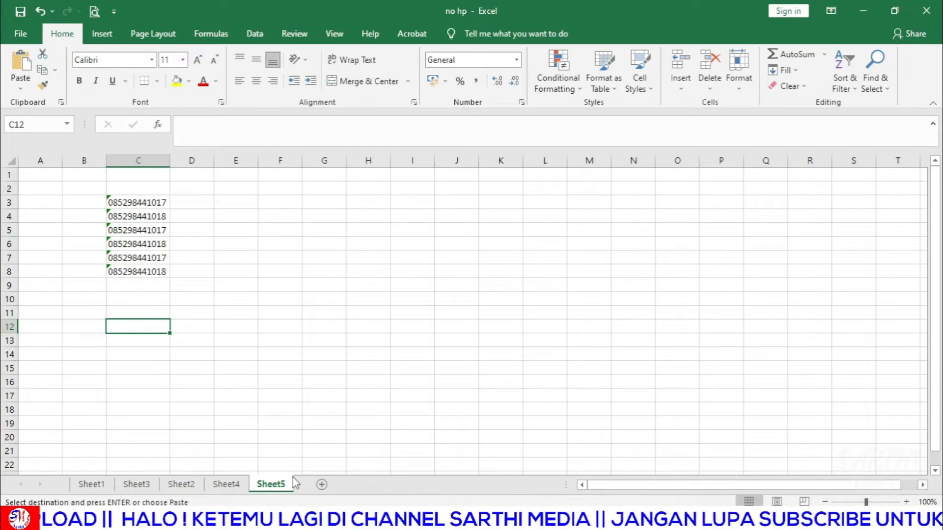
left_click(300, 354)
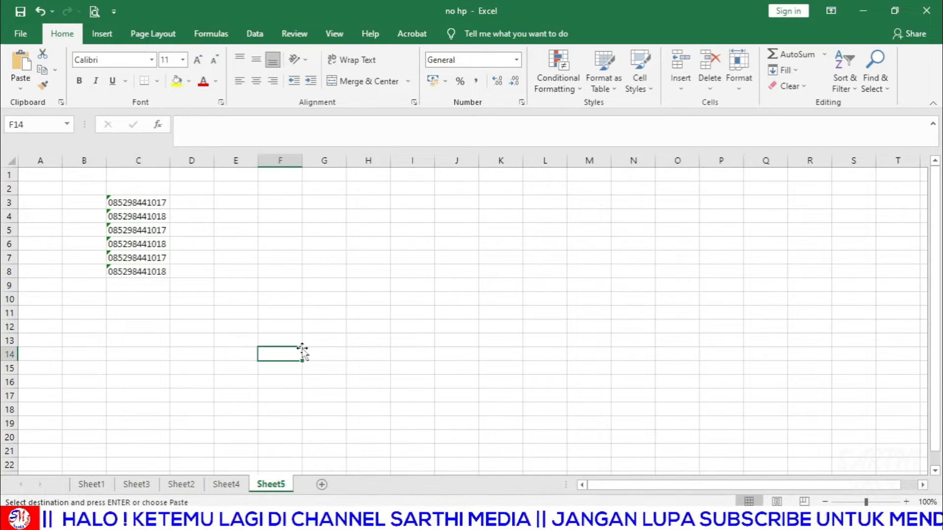